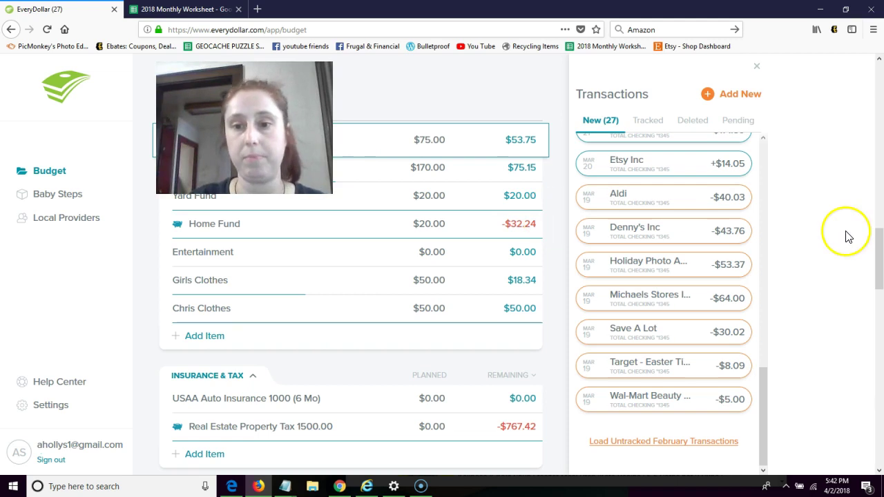
Assign the $5.00 Wal-Mart Beauty transaction to the $75.00 weekly item under Lifestyle, and the $8.09 Target Easter transaction to Girls Clothes
{"action": "left_click", "coordinate": [765, 390]}
{"action": "left_click_drag", "start_coordinate": [881, 268], "coordinate": [877, 243]}
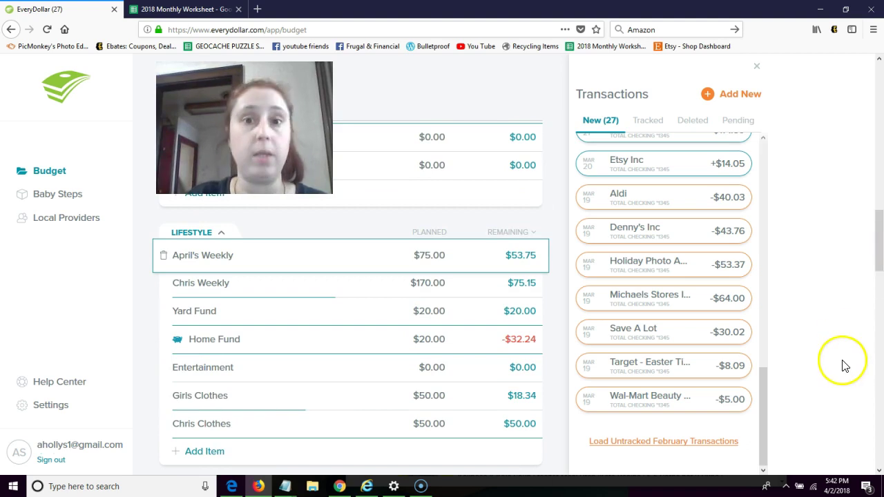
{"action": "left_click_drag", "start_coordinate": [689, 406], "coordinate": [437, 257]}
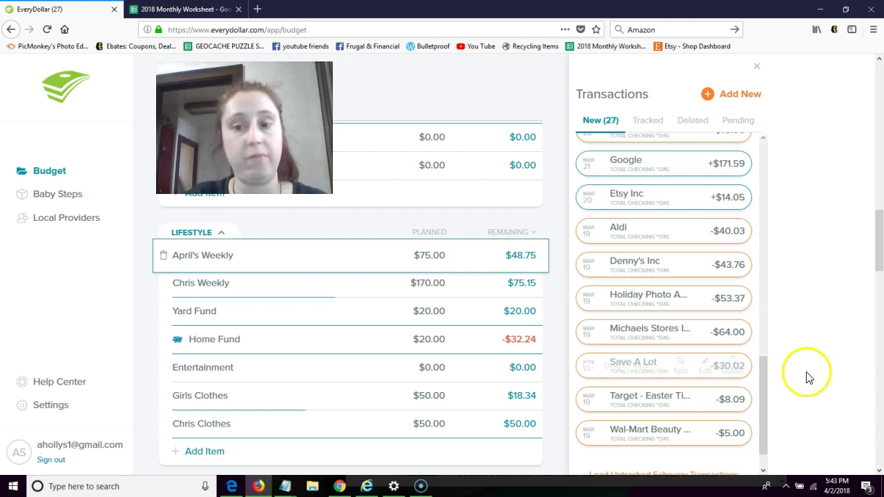
{"action": "left_click_drag", "start_coordinate": [657, 438], "coordinate": [431, 255]}
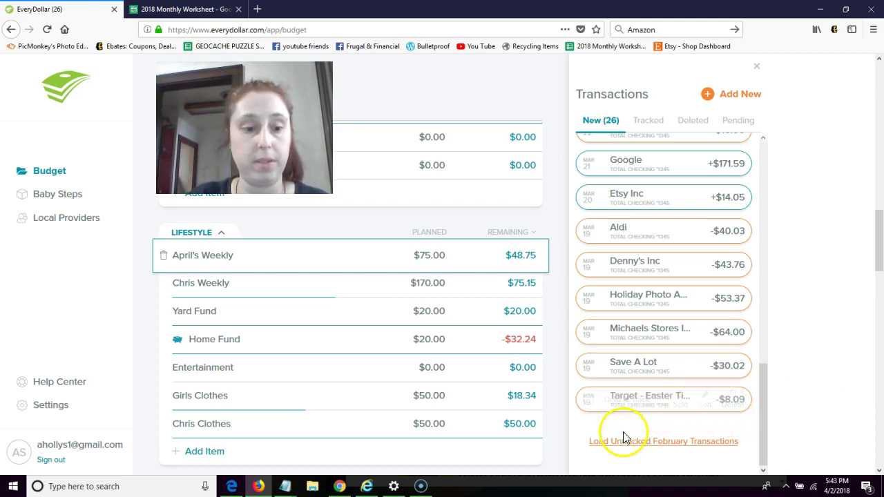
{"action": "left_click", "coordinate": [624, 408]}
{"action": "left_click_drag", "start_coordinate": [624, 408], "coordinate": [273, 406]}
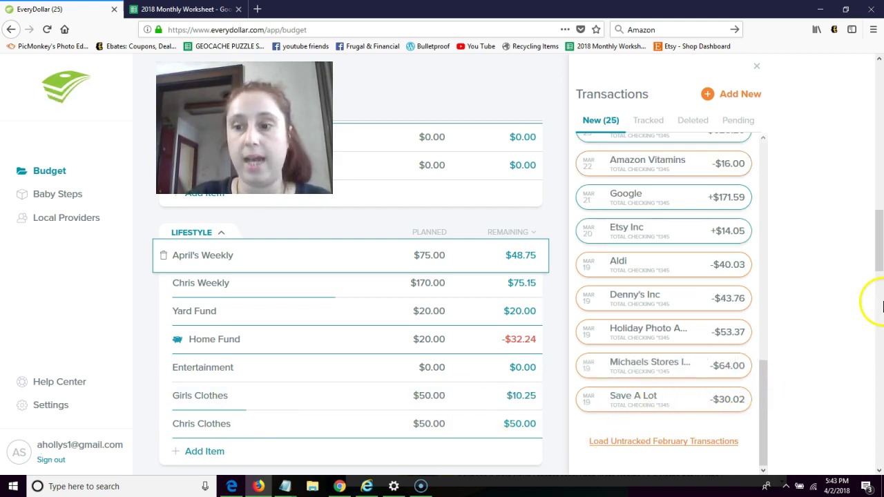
Assign the March 19 Save A Lot ($30.02) and Aldi ($40.03) transactions to Groceries in the Food category
{"action": "left_click_drag", "start_coordinate": [877, 261], "coordinate": [874, 211]}
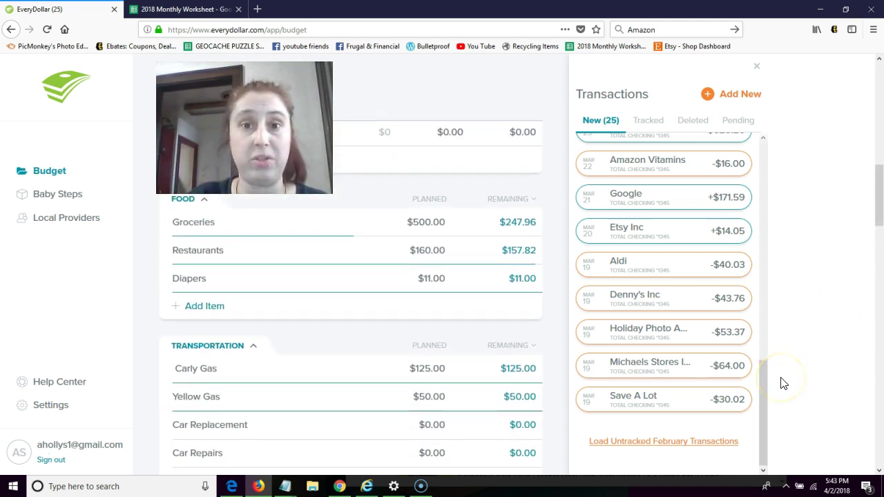
{"action": "left_click_drag", "start_coordinate": [704, 411], "coordinate": [394, 230]}
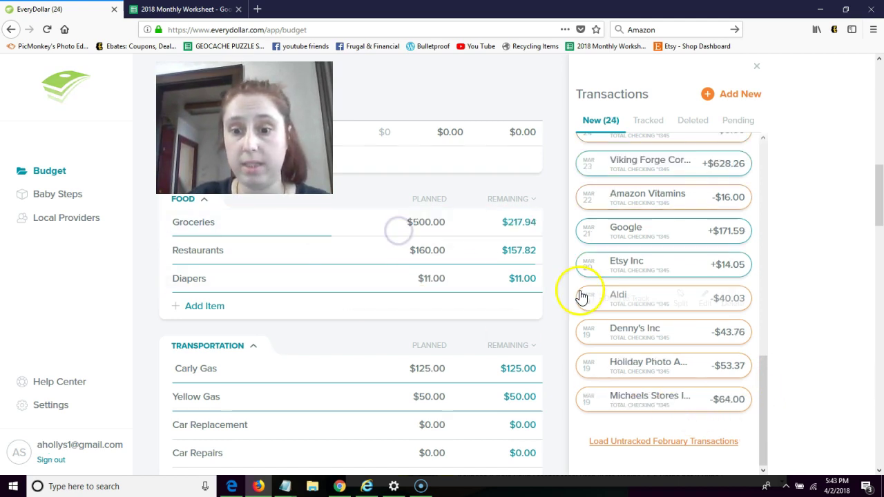
{"action": "left_click_drag", "start_coordinate": [614, 310], "coordinate": [417, 231]}
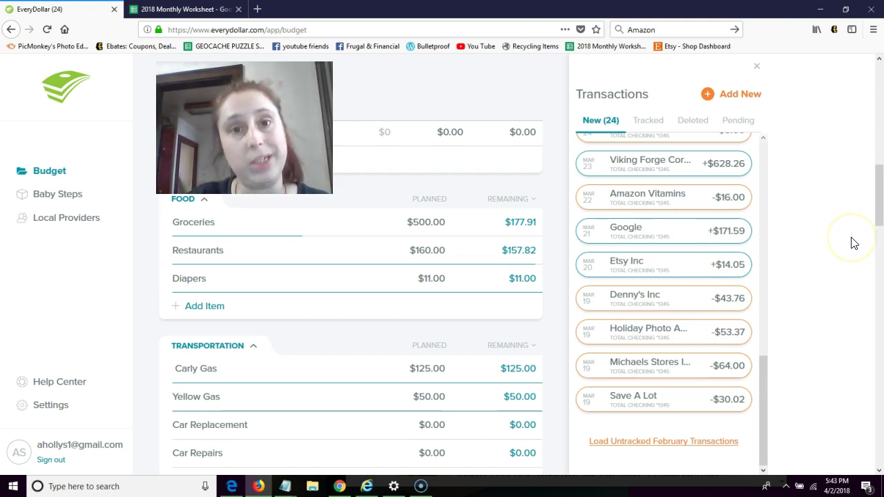
{"action": "left_click_drag", "start_coordinate": [667, 401], "coordinate": [440, 225]}
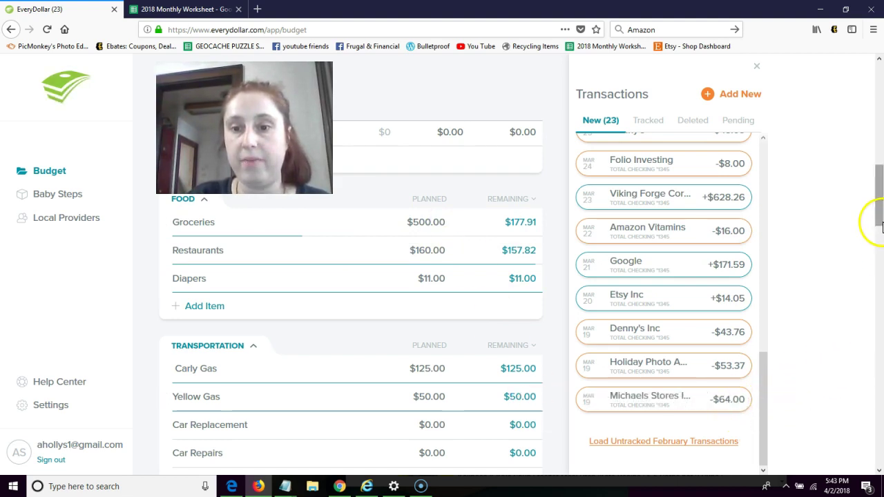
Assign the $64.00 Michaels Stores expense and the $14.05 Etsy Inc deposit to the Etsy fund
{"action": "left_click_drag", "start_coordinate": [878, 219], "coordinate": [875, 421]}
{"action": "mouse_move", "coordinate": [730, 404]}
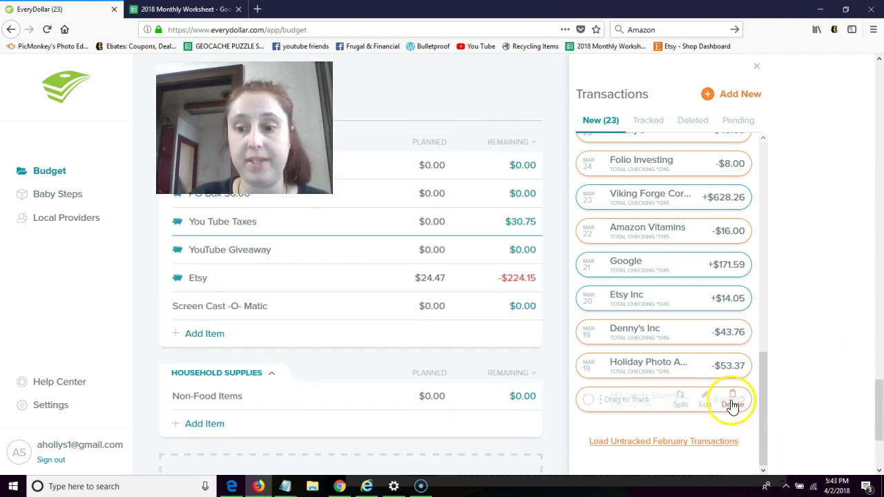
{"action": "left_click_drag", "start_coordinate": [696, 405], "coordinate": [402, 279]}
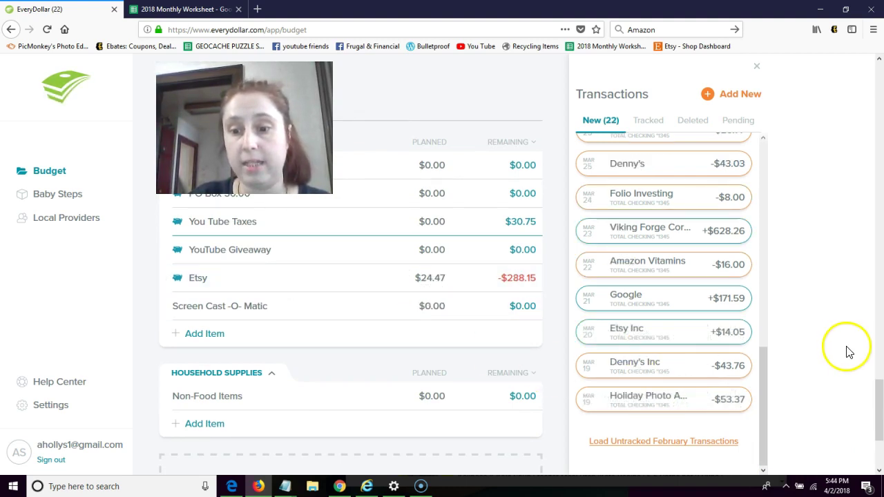
{"action": "mouse_move", "coordinate": [683, 330]}
{"action": "left_click_drag", "start_coordinate": [683, 330], "coordinate": [402, 277]}
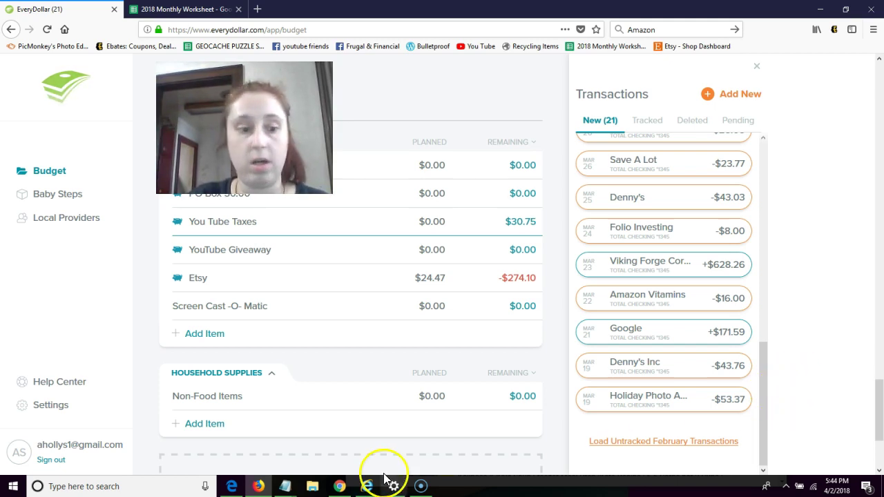
{"action": "left_click", "coordinate": [20, 456]}
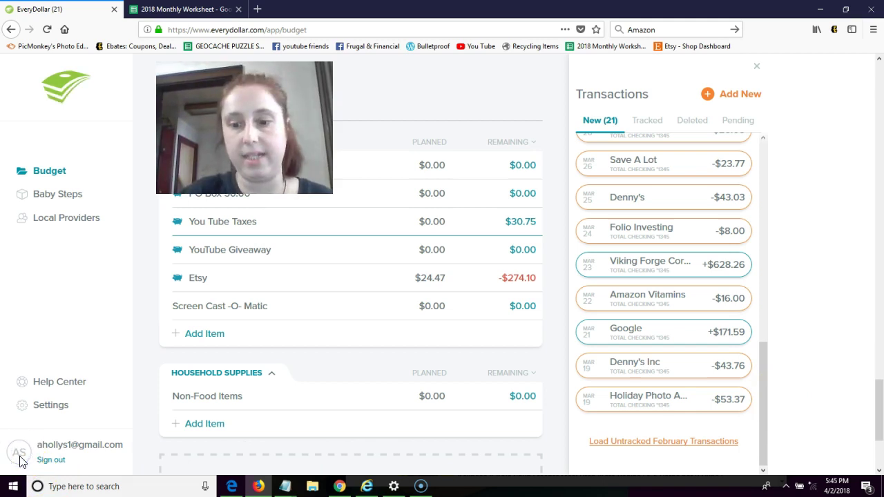
Assign the two Denny's transactions, $43.76 from March 19 and $43.03 from March 25, to Restaurants
{"action": "mouse_move", "coordinate": [714, 357]}
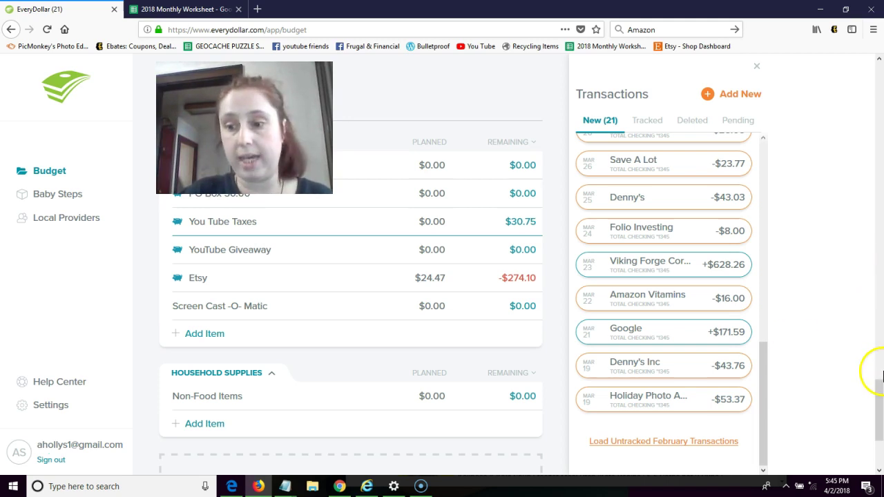
{"action": "left_click_drag", "start_coordinate": [881, 375], "coordinate": [872, 181]}
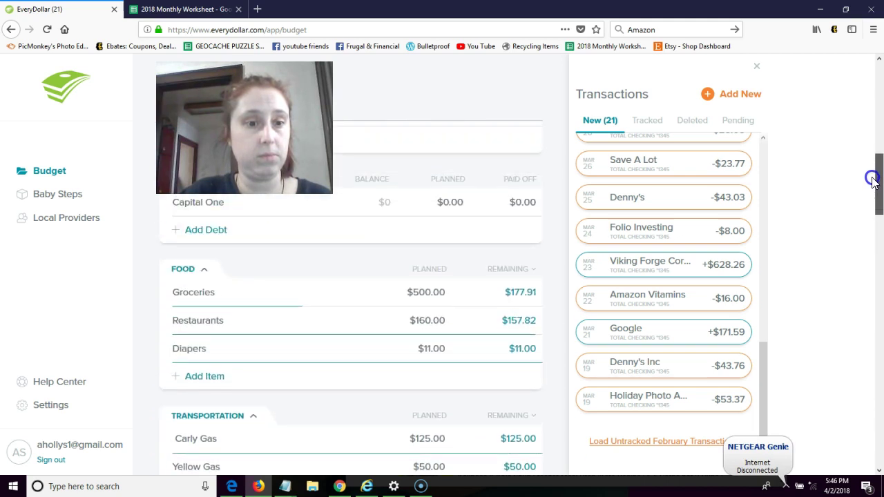
{"action": "mouse_move", "coordinate": [682, 370]}
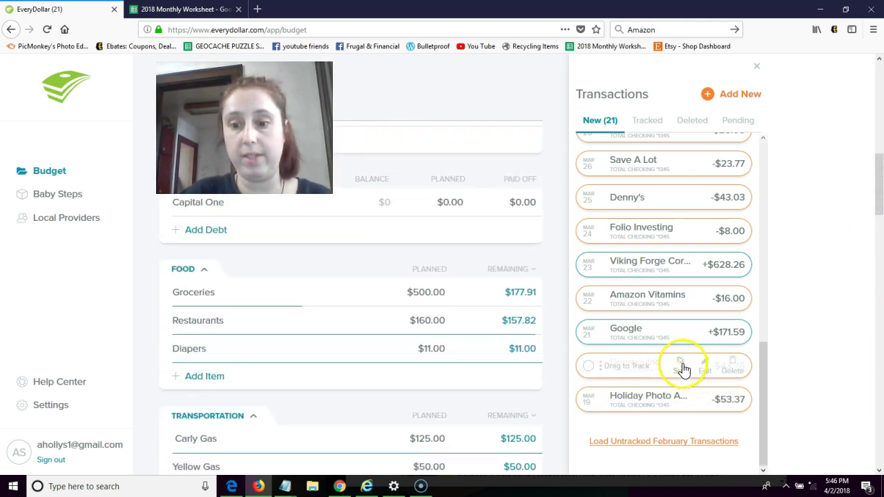
{"action": "left_click_drag", "start_coordinate": [676, 369], "coordinate": [445, 323]}
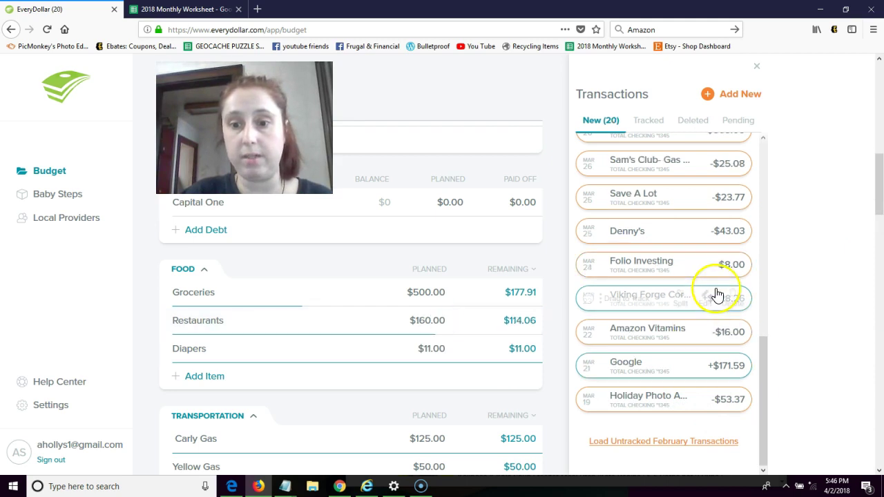
{"action": "left_click_drag", "start_coordinate": [664, 235], "coordinate": [421, 320]}
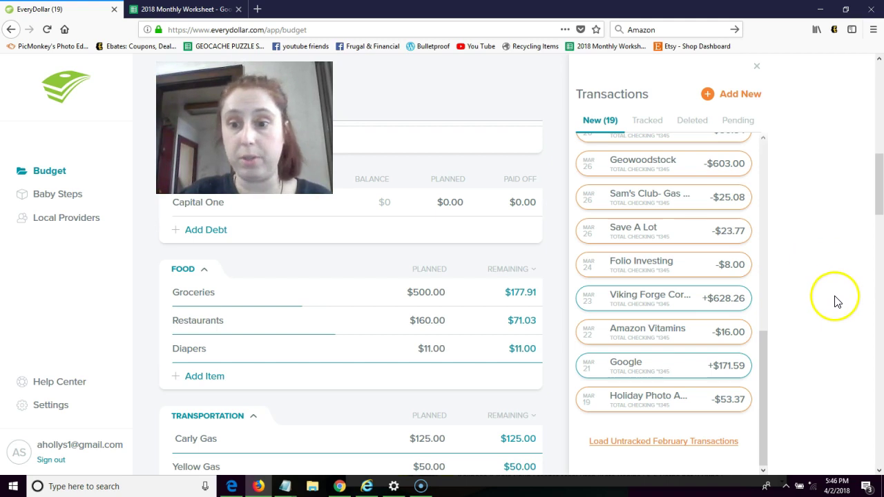
Assign the March 26 Save A Lot ($23.77) and Aldi ($50.84) transactions to Groceries
{"action": "mouse_move", "coordinate": [662, 238]}
{"action": "left_click_drag", "start_coordinate": [663, 238], "coordinate": [476, 293]}
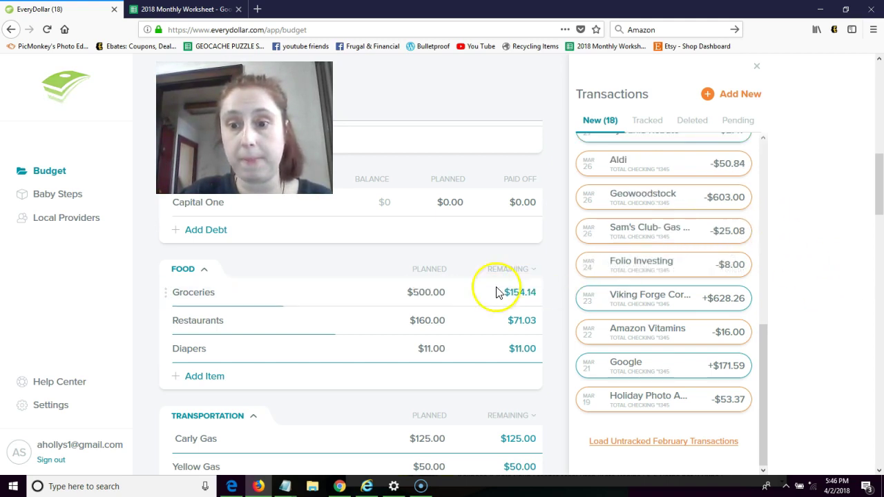
{"action": "mouse_move", "coordinate": [683, 167]}
{"action": "left_click_drag", "start_coordinate": [680, 166], "coordinate": [420, 292]}
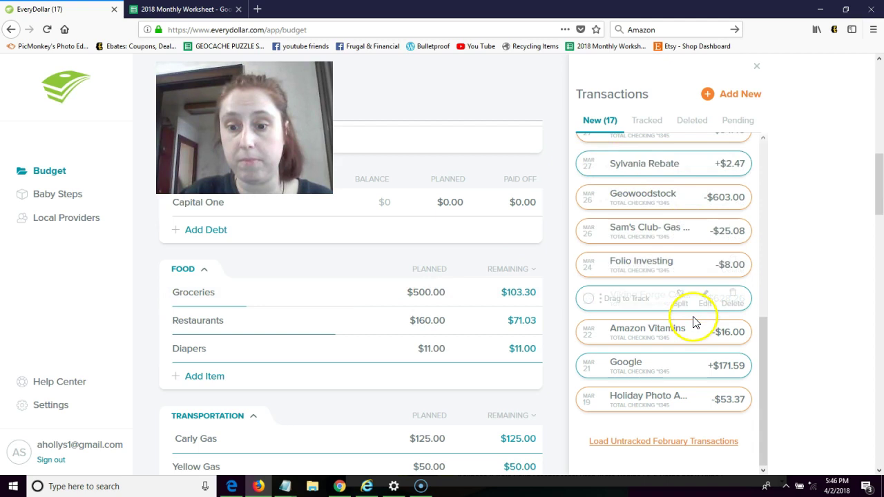
Assign the March 30 Save A Lot ($13.96), Duma Meats ($3.77) and Aldi ($27.19) transactions to Groceries
{"action": "left_click", "coordinate": [760, 392]}
{"action": "left_click_drag", "start_coordinate": [760, 392], "coordinate": [758, 240]}
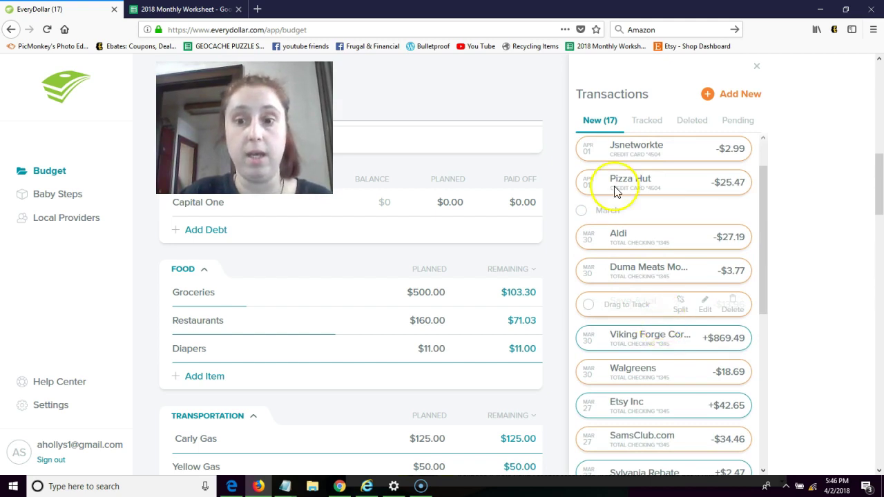
{"action": "mouse_move", "coordinate": [660, 193]}
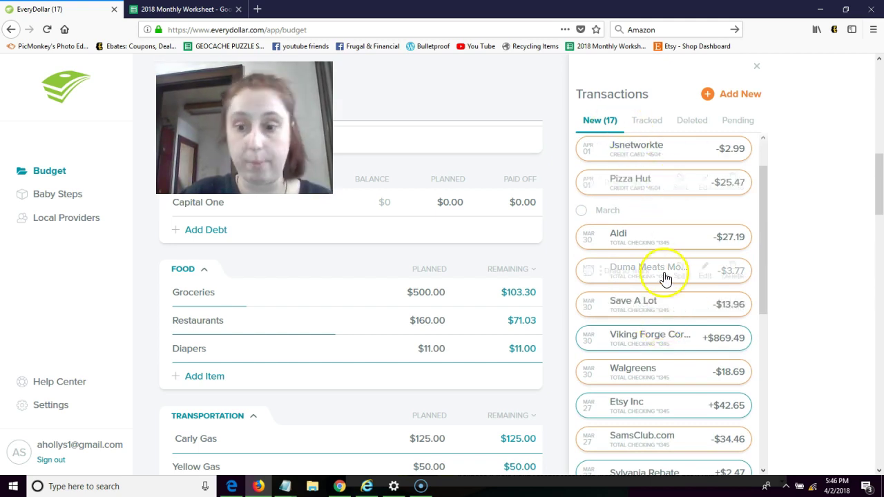
{"action": "left_click_drag", "start_coordinate": [620, 310], "coordinate": [469, 305]}
{"action": "left_click_drag", "start_coordinate": [635, 272], "coordinate": [431, 293]}
{"action": "left_click_drag", "start_coordinate": [630, 241], "coordinate": [430, 281]}
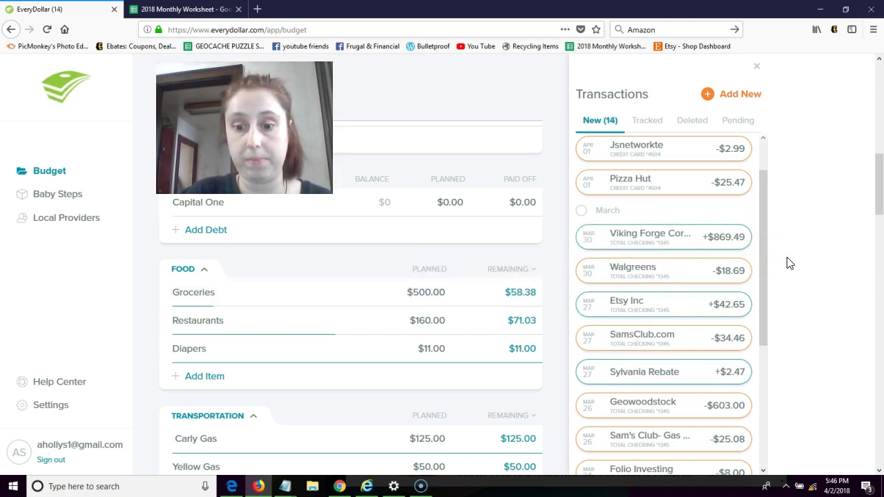
Add an income line for the 3/30 paycheck, labelled with the earner's first name and 3/30
{"action": "left_click_drag", "start_coordinate": [875, 213], "coordinate": [878, 103]}
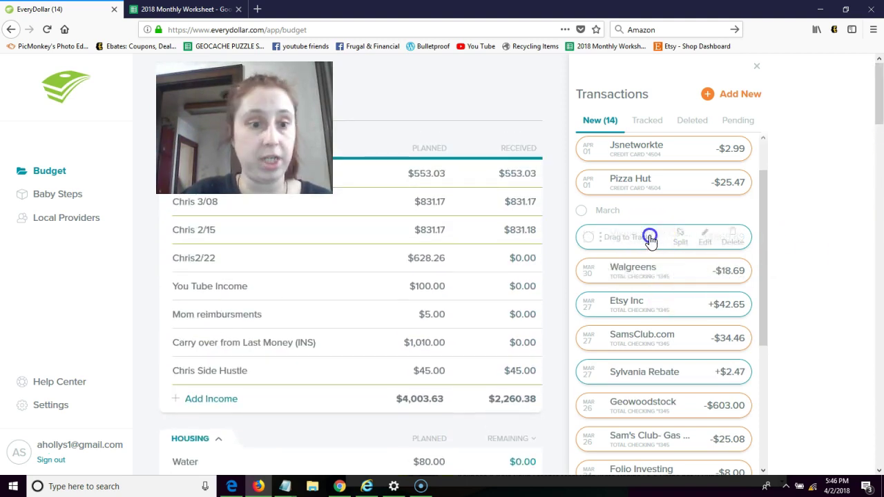
{"action": "left_click_drag", "start_coordinate": [651, 235], "coordinate": [359, 264]}
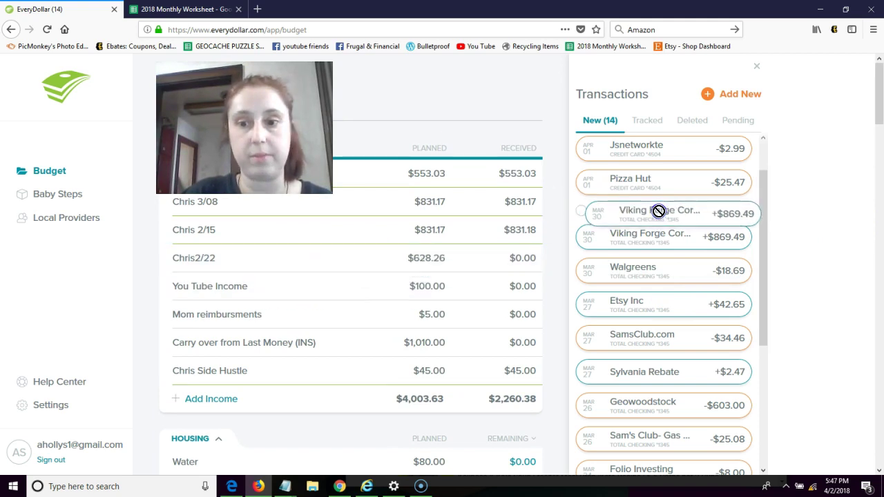
{"action": "left_click", "coordinate": [219, 399]}
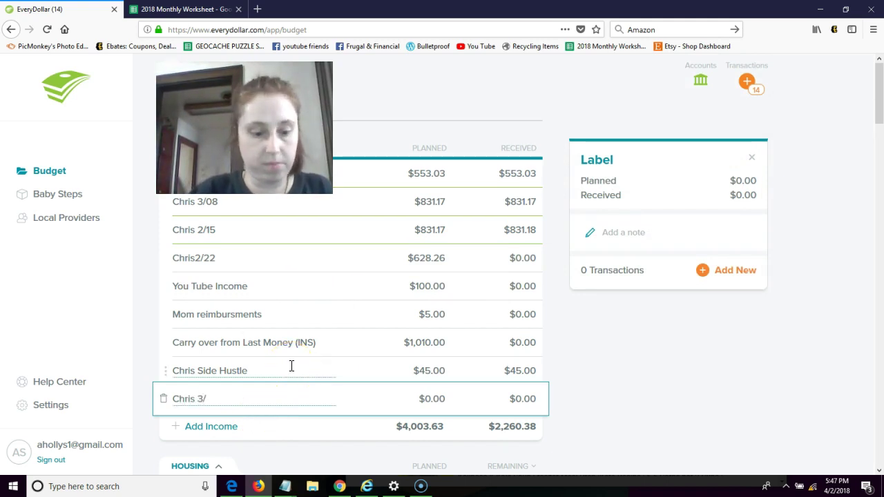
{"action": "left_click", "coordinate": [300, 401]}
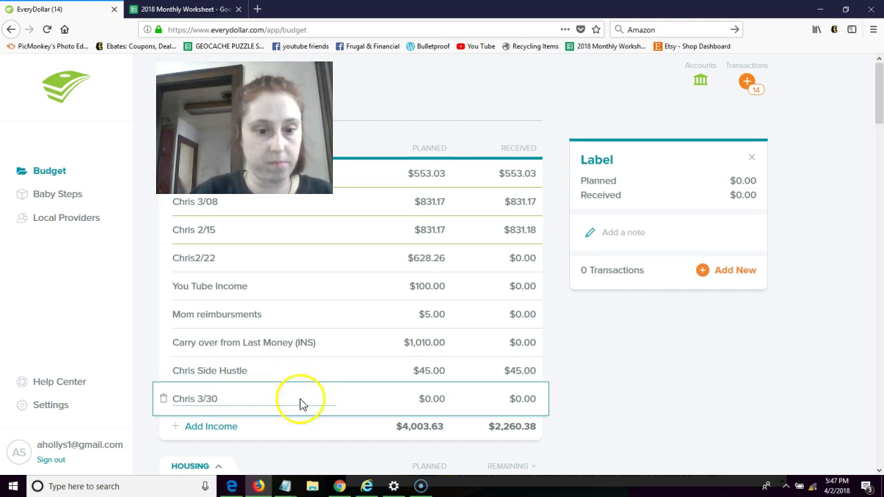
{"action": "left_click", "coordinate": [381, 415]}
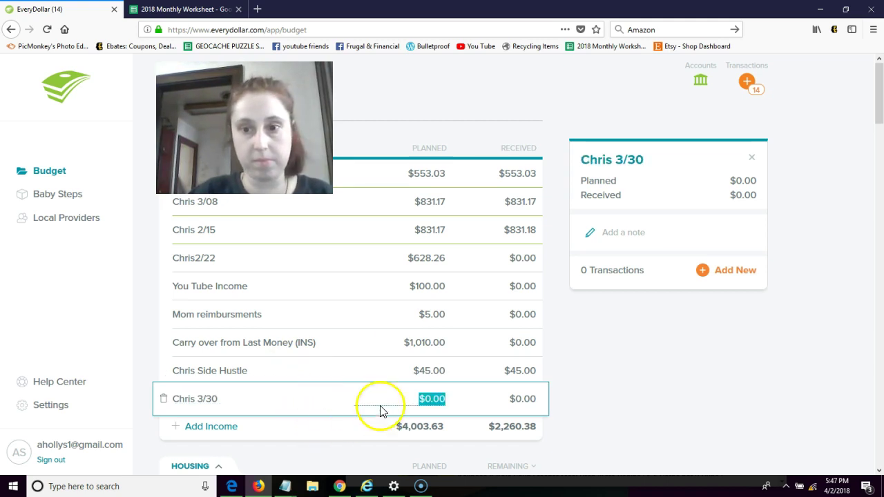
Assign the $869.49 Viking Forge deposit to the 3/30 income line and set its planned amount to $869.49
{"action": "left_click", "coordinate": [748, 80]}
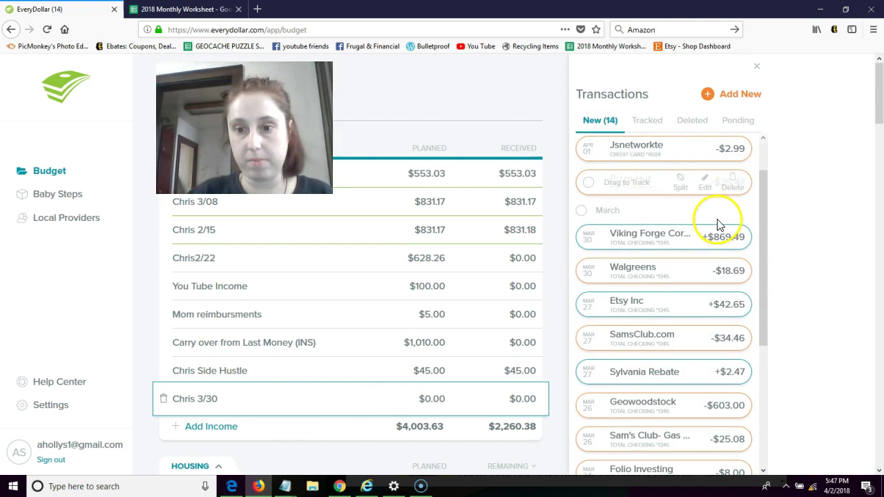
{"action": "left_click_drag", "start_coordinate": [676, 239], "coordinate": [414, 399]}
{"action": "left_click", "coordinate": [430, 398]}
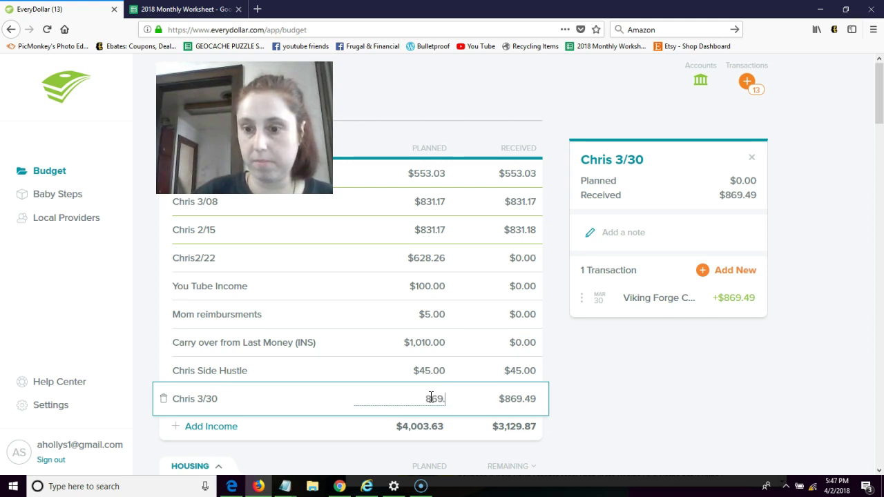
{"action": "left_click", "coordinate": [579, 377]}
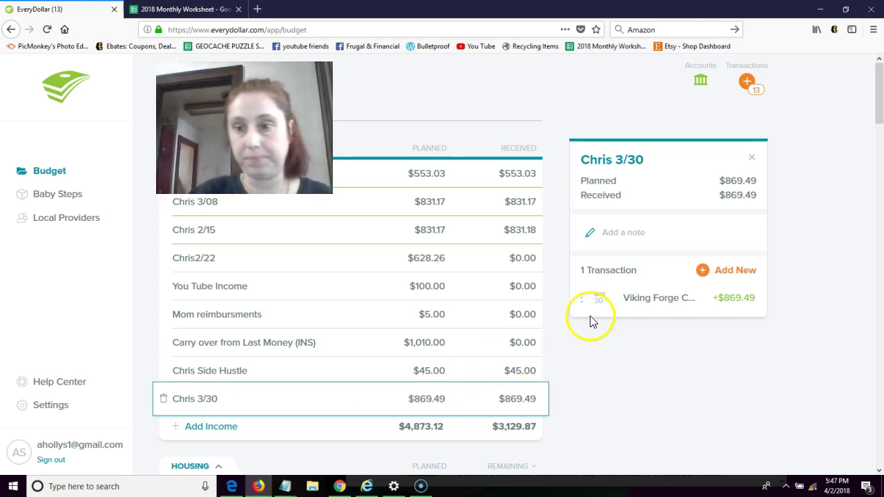
Assign the $628.26 Viking Forge deposit to the 2/22 paycheck line and the $171.59 Google deposit to You Tube Income
{"action": "left_click", "coordinate": [748, 83]}
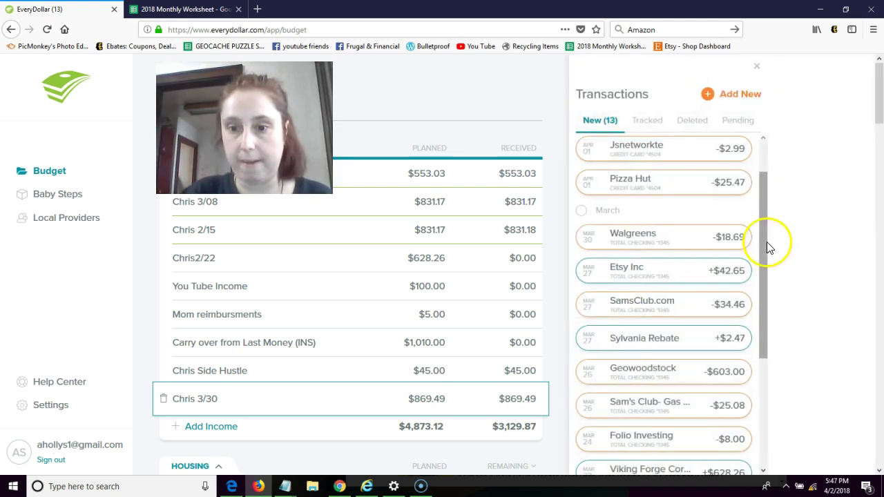
{"action": "left_click_drag", "start_coordinate": [765, 241], "coordinate": [771, 285]}
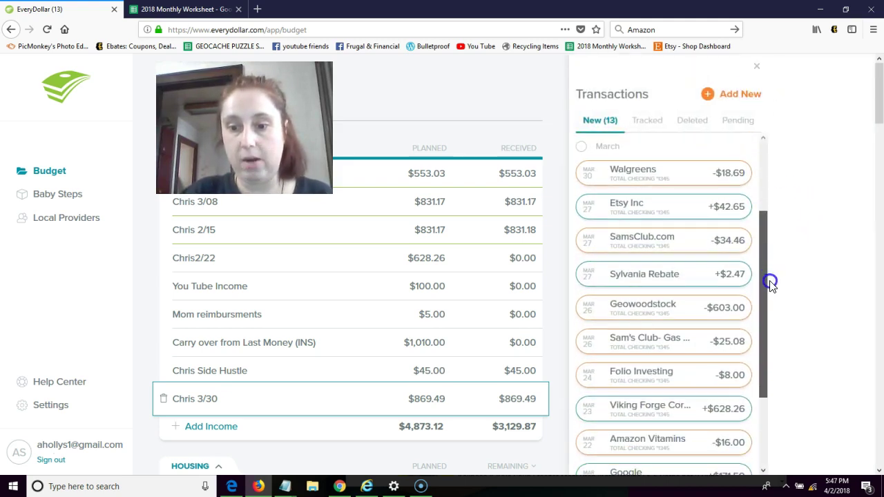
{"action": "left_click_drag", "start_coordinate": [691, 409], "coordinate": [409, 257]}
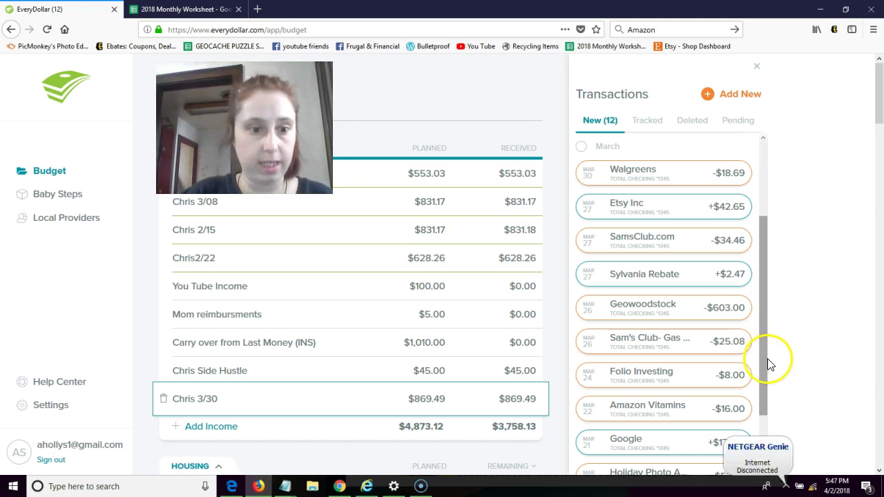
{"action": "mouse_move", "coordinate": [692, 426]}
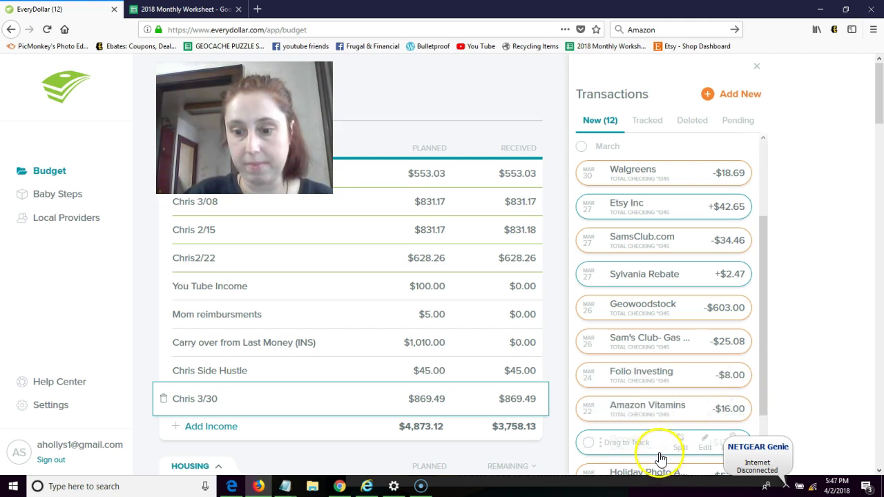
{"action": "left_click_drag", "start_coordinate": [656, 447], "coordinate": [413, 290]}
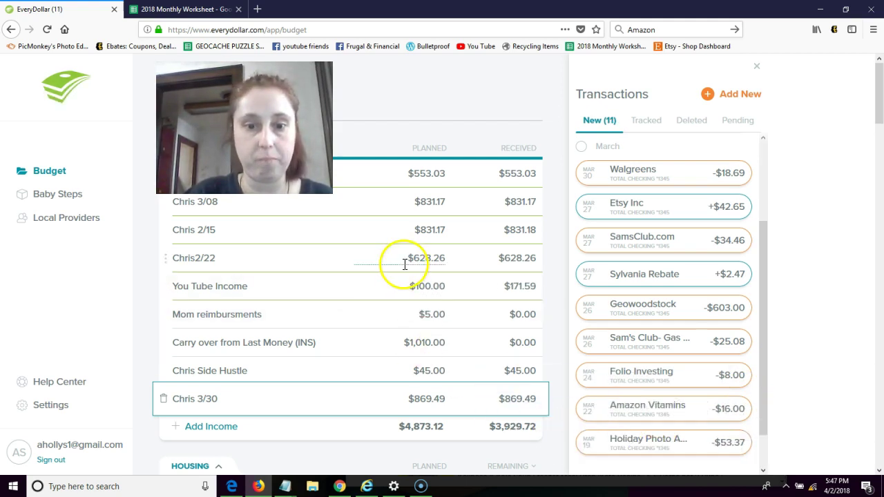
Set the planned amount of You Tube Income to $171.59
{"action": "left_click", "coordinate": [428, 286]}
{"action": "type", "text": "171."}
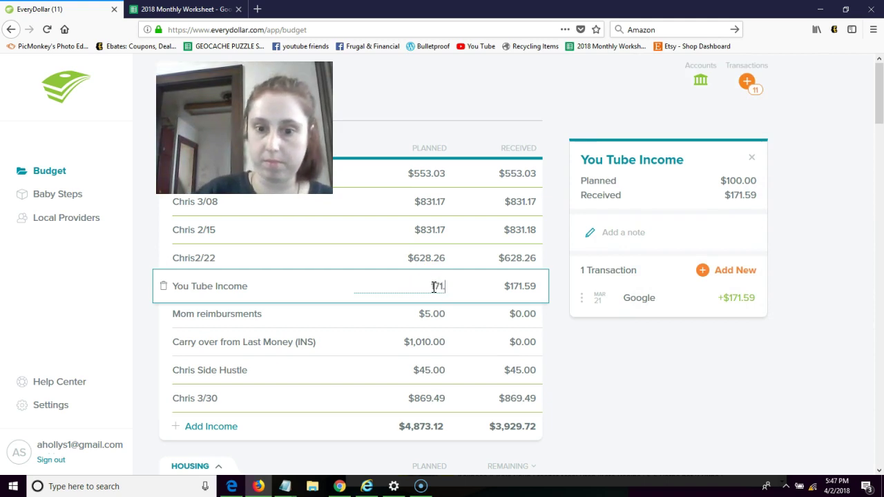
{"action": "type", "text": "59"}
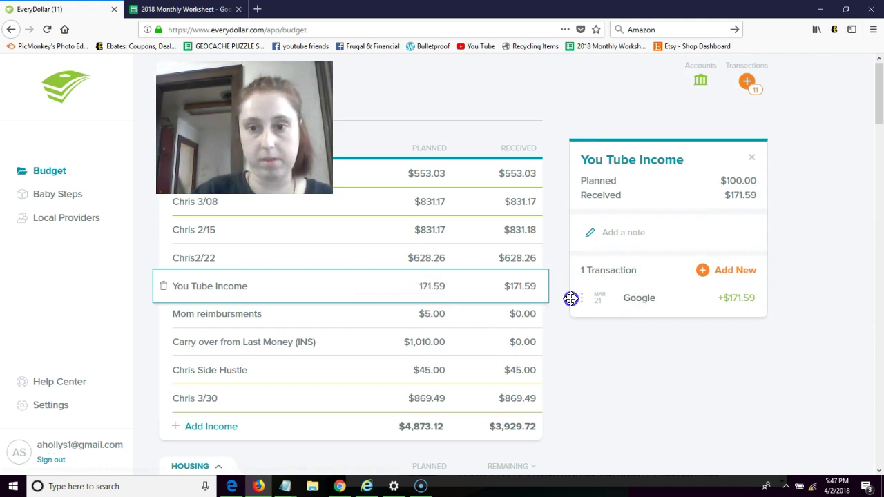
{"action": "left_click", "coordinate": [572, 298]}
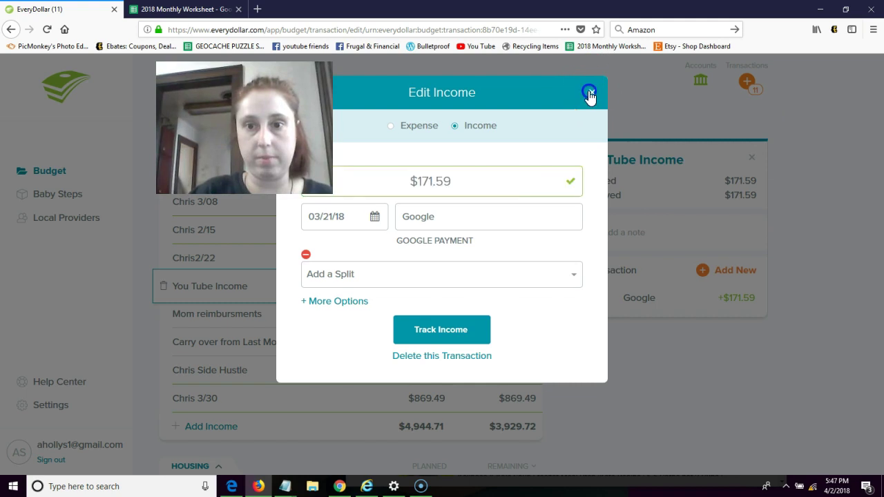
{"action": "left_click", "coordinate": [591, 92]}
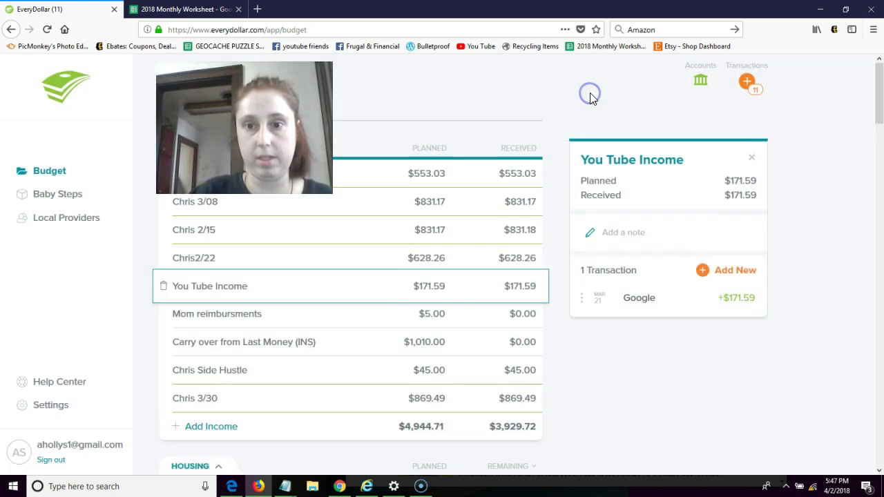
Assign the March 24 Folio Investing transaction of $8.00 to the Folio Investing line under Housing
{"action": "left_click", "coordinate": [748, 85]}
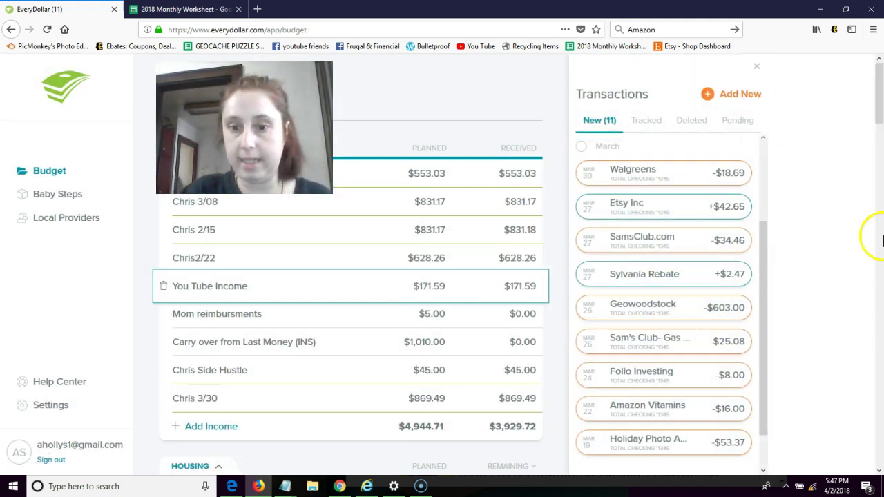
{"action": "left_click_drag", "start_coordinate": [880, 82], "coordinate": [881, 132]}
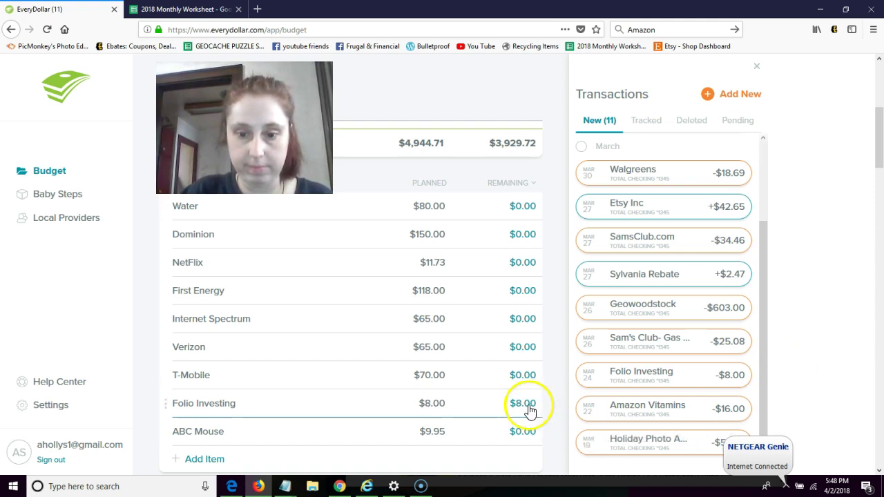
{"action": "mouse_move", "coordinate": [670, 350]}
{"action": "left_click_drag", "start_coordinate": [661, 371], "coordinate": [514, 406]}
{"action": "left_click", "coordinate": [804, 383]}
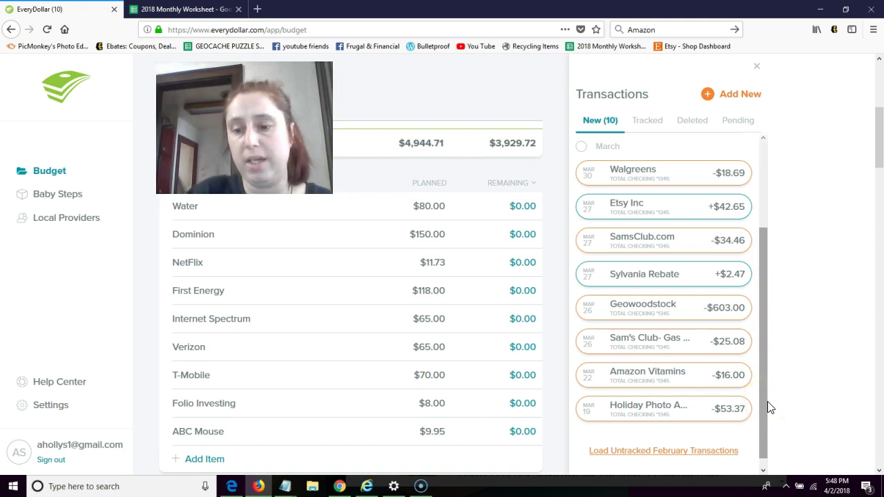
Assign the March 26 Geowoodstock transaction of $603.00 to the Geowoodstock 2018 sinking fund
{"action": "scroll", "coordinate": [767, 401], "scroll_direction": "down", "scroll_amount": 2}
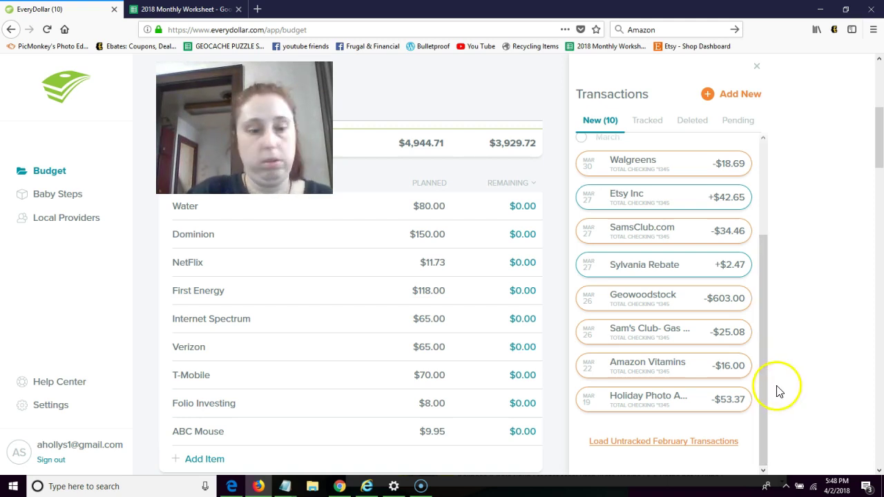
{"action": "left_click_drag", "start_coordinate": [876, 142], "coordinate": [879, 328]}
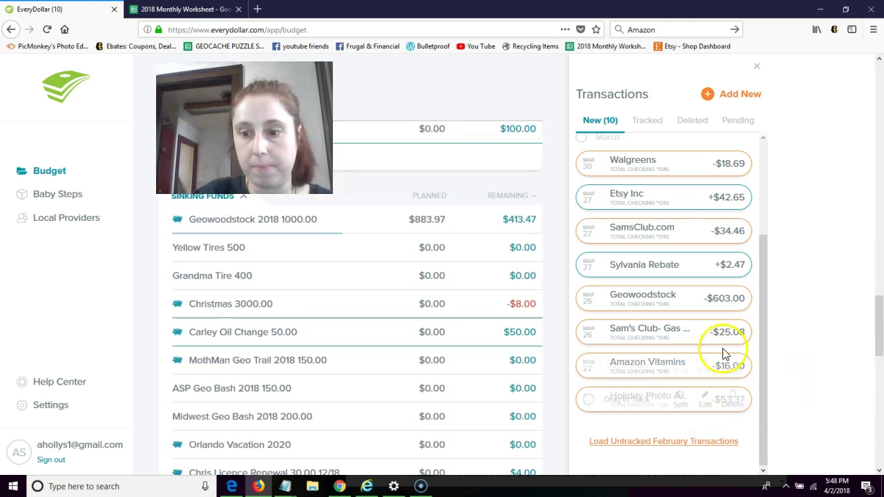
{"action": "left_click_drag", "start_coordinate": [707, 299], "coordinate": [410, 219]}
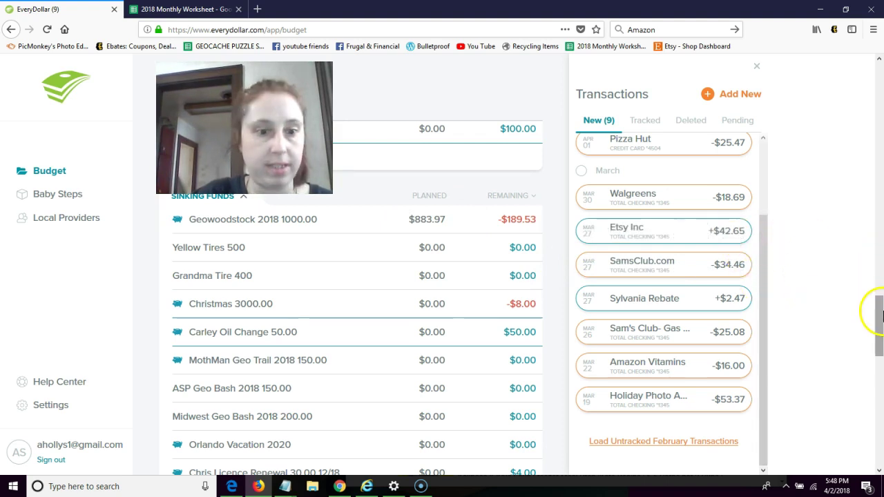
Assign the March 27 Etsy Inc deposit of $42.65 to the Etsy fund in the YouTube expenses group
{"action": "left_click_drag", "start_coordinate": [881, 315], "coordinate": [880, 384]}
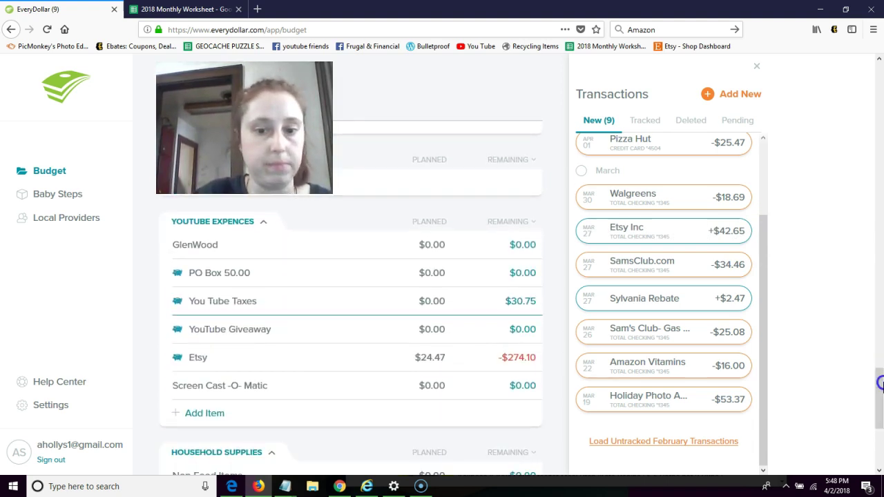
{"action": "left_click_drag", "start_coordinate": [645, 230], "coordinate": [331, 358]}
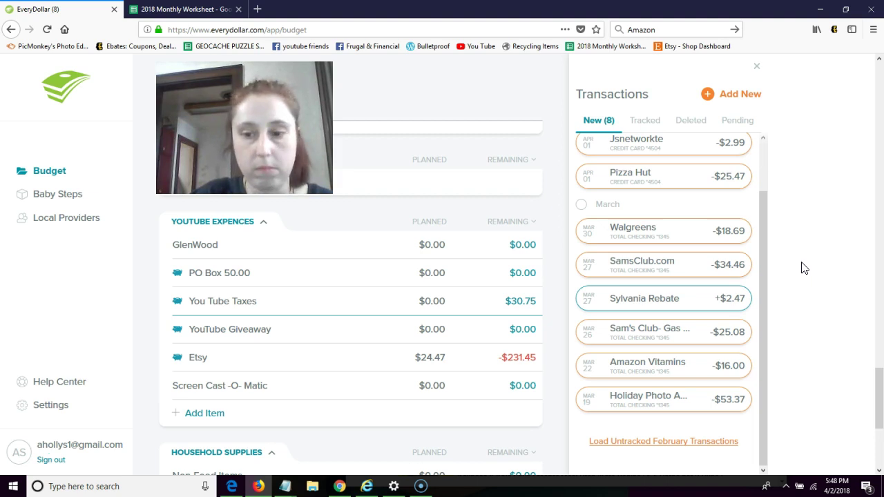
{"action": "left_click_drag", "start_coordinate": [759, 347], "coordinate": [808, 429]}
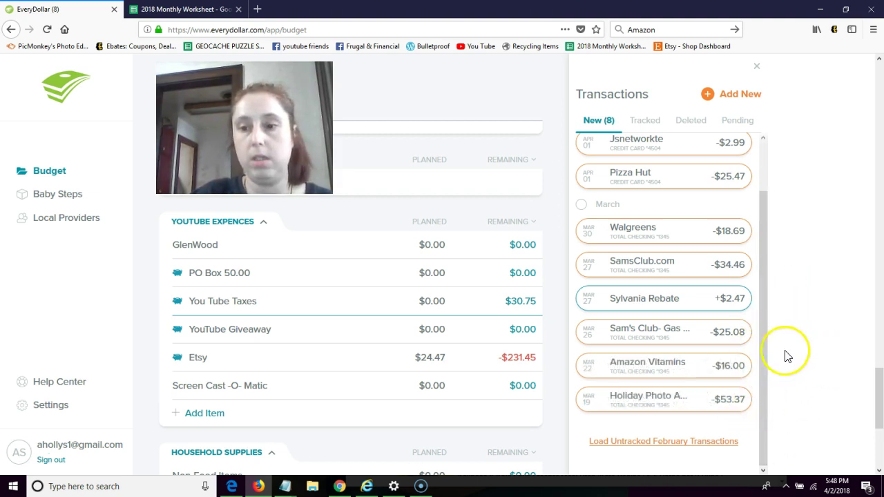
Add a budget item named Easter Pictures to the Lifestyle group
{"action": "left_click_drag", "start_coordinate": [882, 380], "coordinate": [876, 257]}
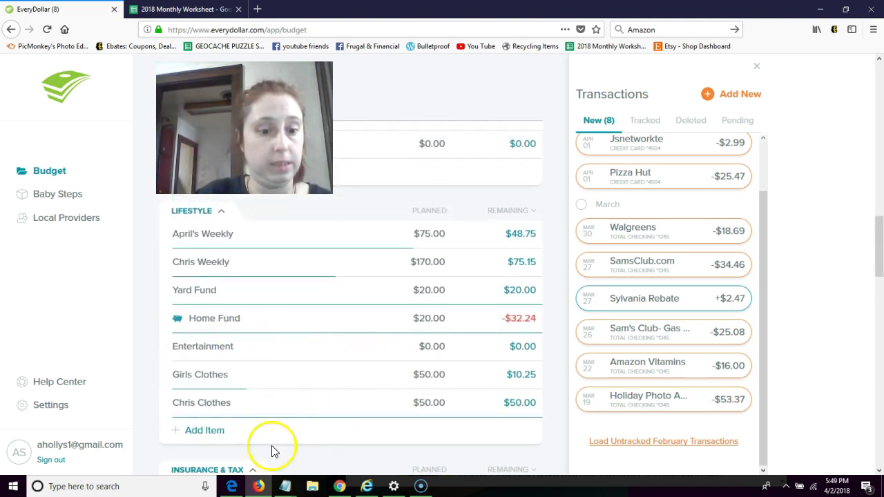
{"action": "left_click", "coordinate": [211, 433]}
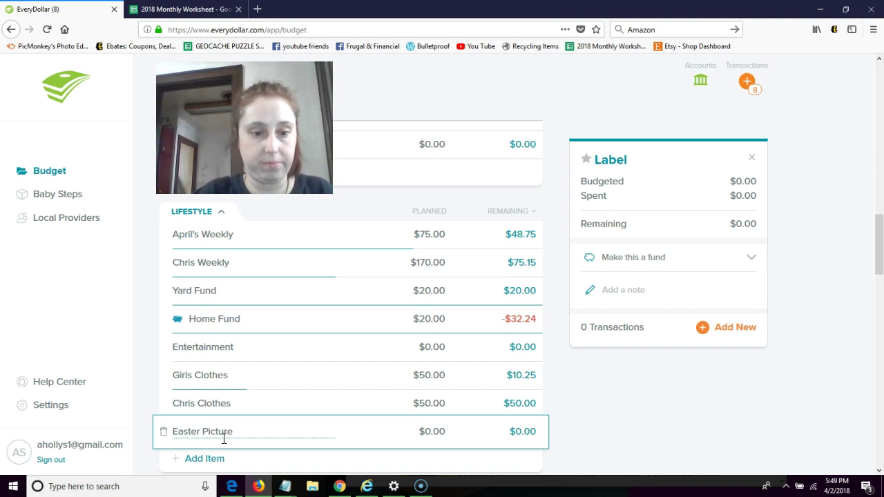
{"action": "key", "text": "Tab"}
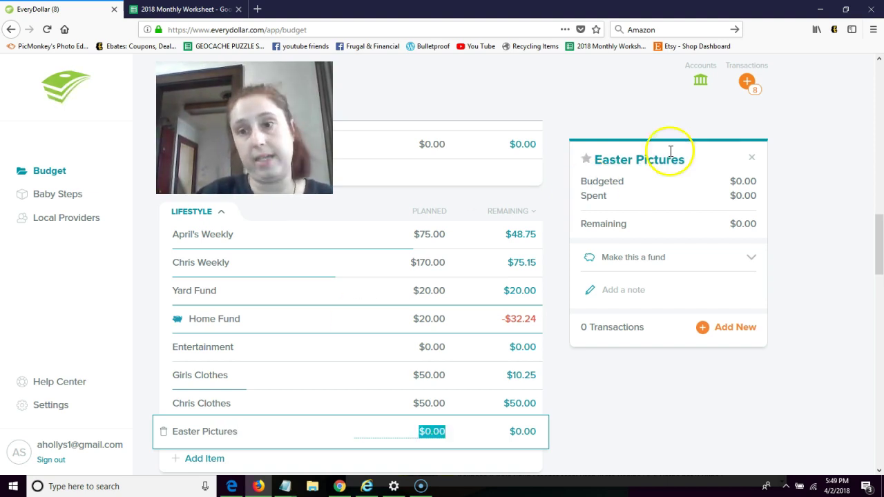
Assign the $53.37 Holiday Photo transaction to Easter Pictures and set that item's planned amount to $53.37
{"action": "left_click", "coordinate": [746, 82]}
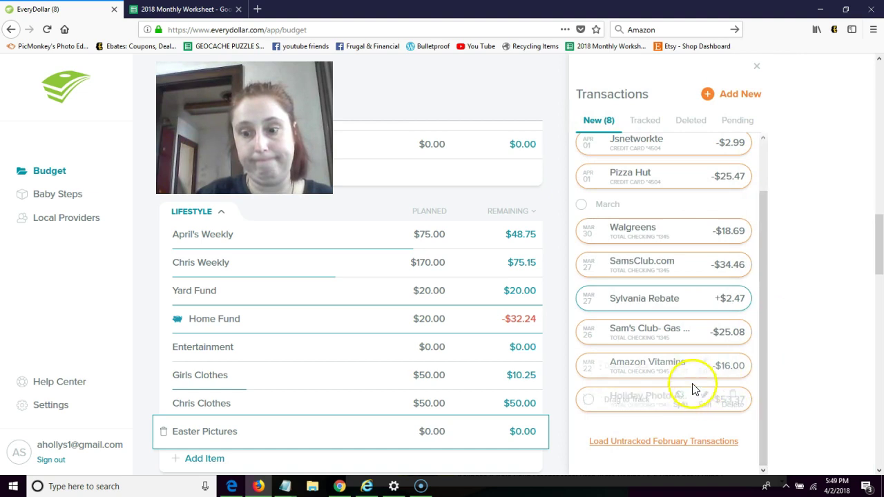
{"action": "left_click_drag", "start_coordinate": [691, 396], "coordinate": [435, 431]}
{"action": "left_click", "coordinate": [433, 429]}
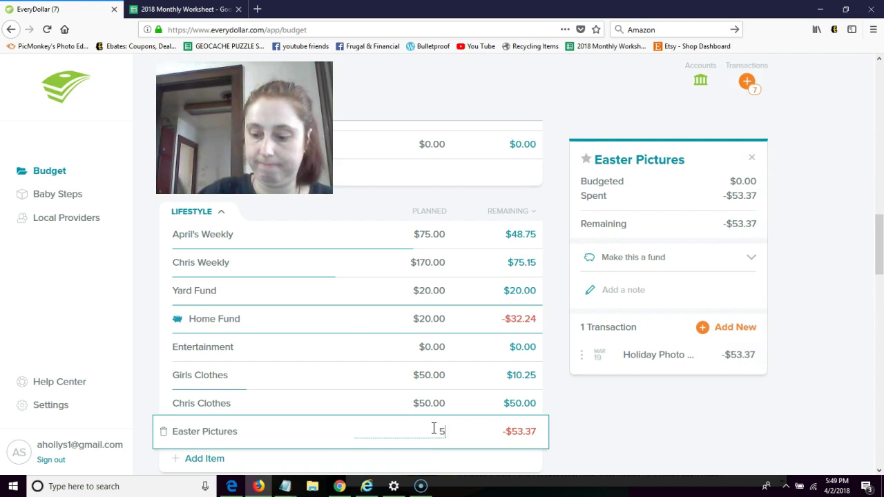
{"action": "type", "text": "53.37"}
{"action": "left_click", "coordinate": [667, 435]}
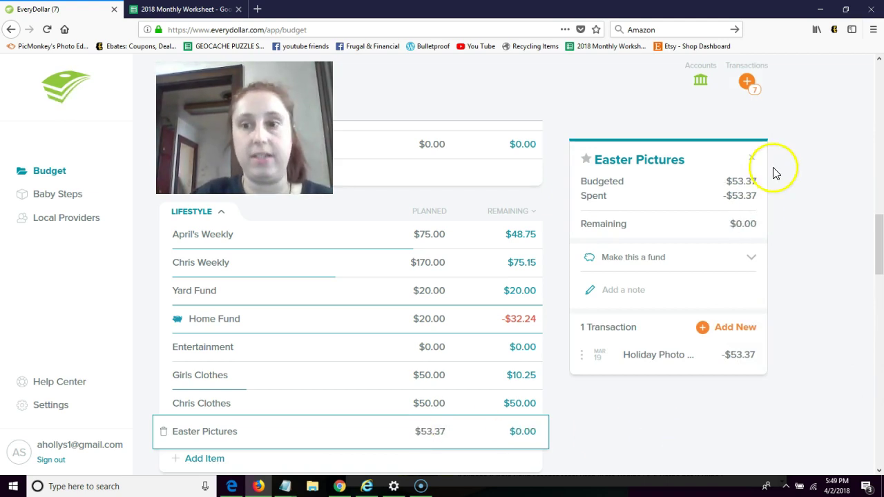
Assign the March 22 Amazon Vitamins transaction of $16.00 to the first weekly spending line under Lifestyle
{"action": "left_click", "coordinate": [748, 83]}
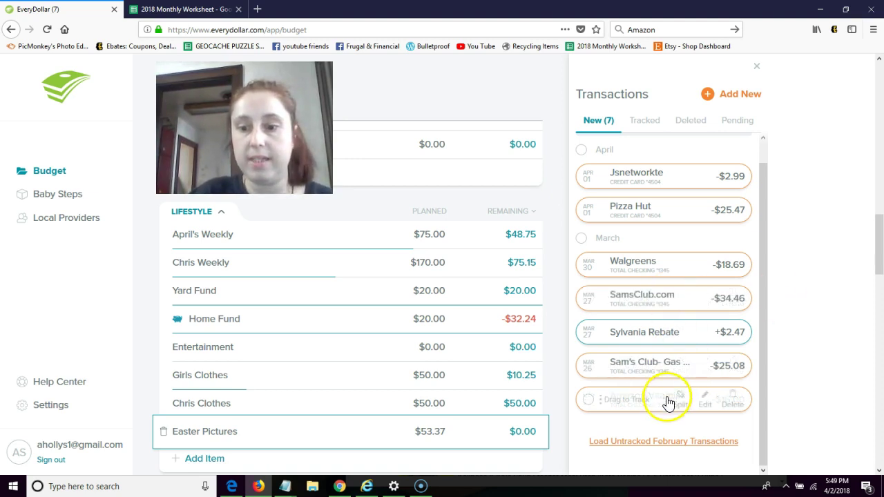
{"action": "left_click_drag", "start_coordinate": [663, 402], "coordinate": [434, 237]}
{"action": "left_click", "coordinate": [432, 236]}
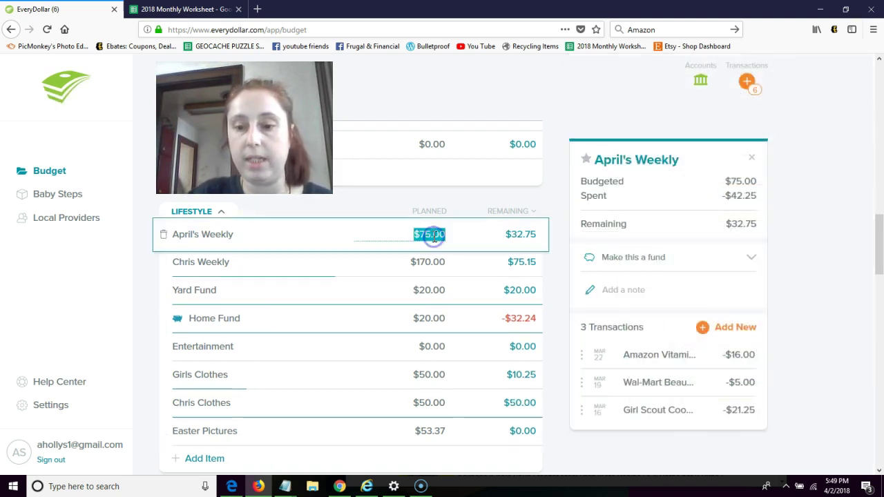
Assign the March 26 Sam's Club gas transaction of $25.08 to Yellow Gas under Transportation
{"action": "left_click", "coordinate": [748, 86]}
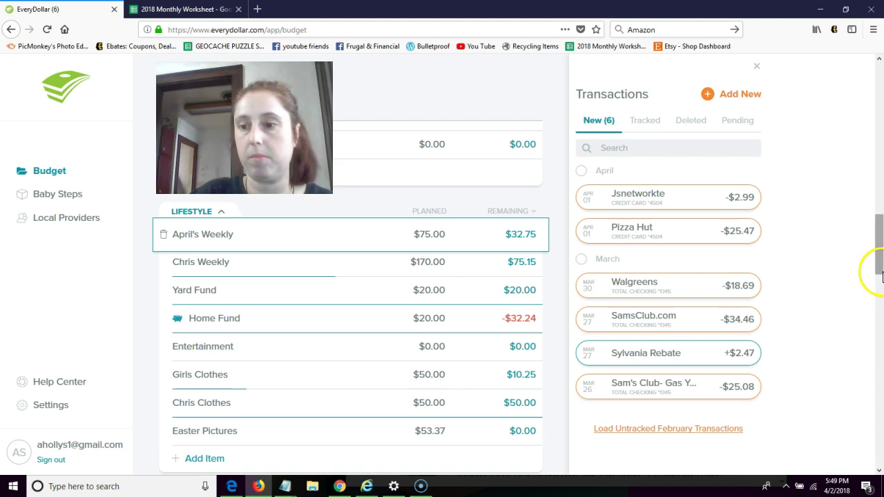
{"action": "left_click_drag", "start_coordinate": [877, 270], "coordinate": [878, 242]}
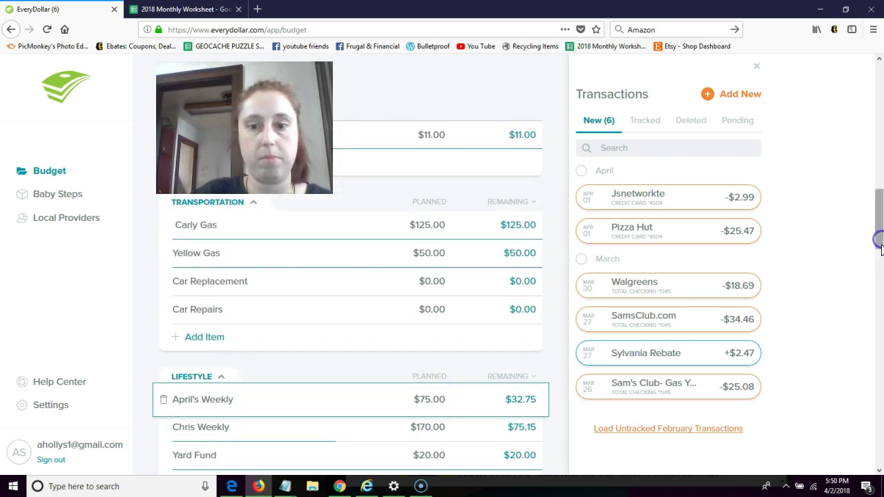
{"action": "mouse_move", "coordinate": [692, 392]}
{"action": "left_click_drag", "start_coordinate": [686, 387], "coordinate": [321, 252]}
{"action": "left_click", "coordinate": [24, 459]}
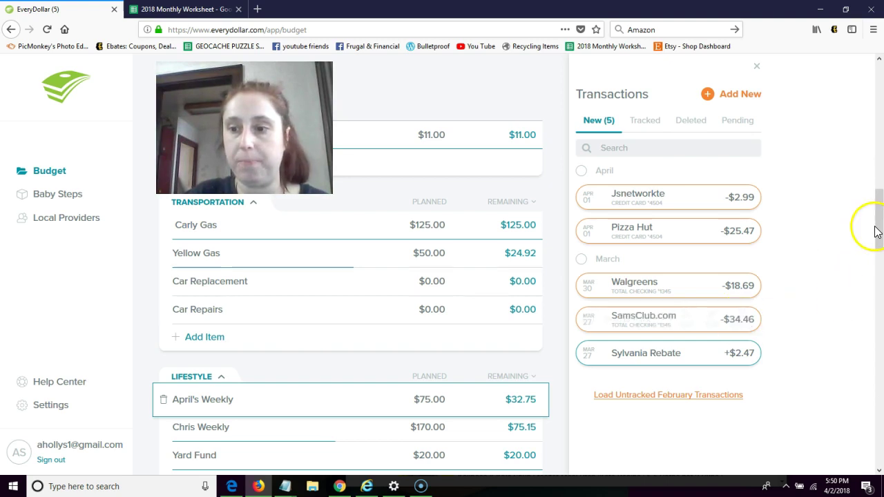
Assign the $34.46 SamsClub.com and $18.69 Walgreens transactions to Groceries
{"action": "left_click_drag", "start_coordinate": [879, 222], "coordinate": [881, 284]}
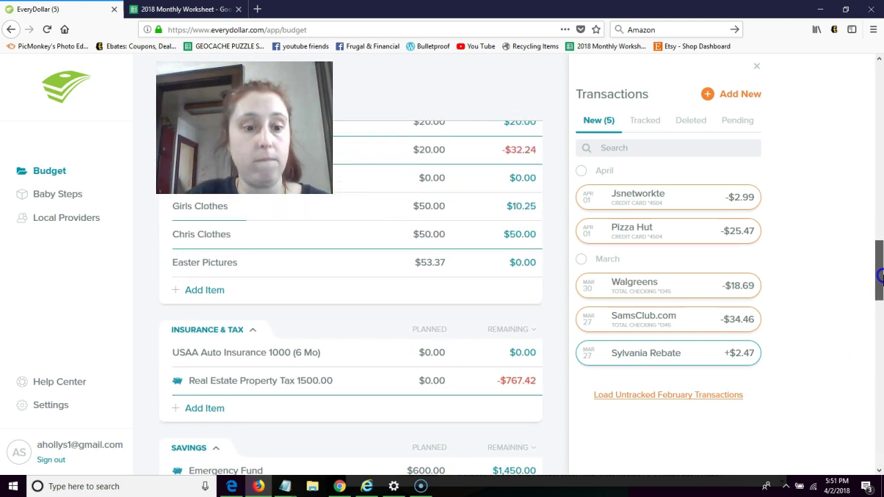
{"action": "left_click_drag", "start_coordinate": [879, 275], "coordinate": [879, 187]}
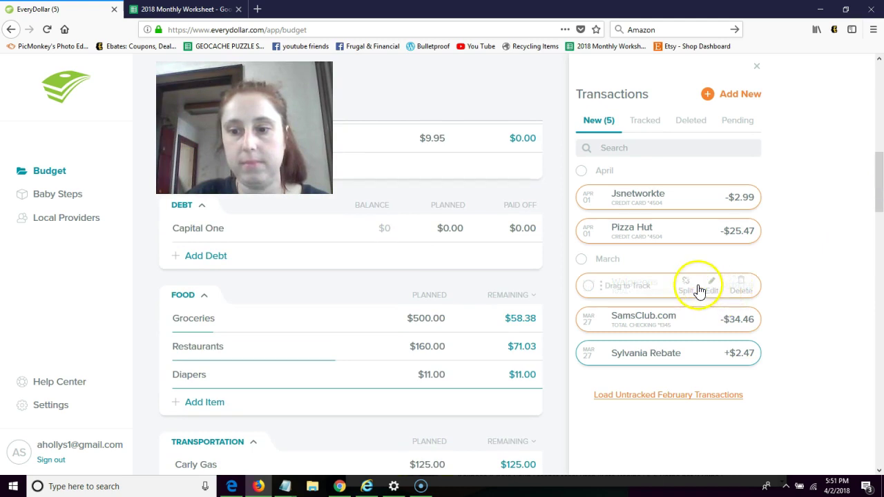
{"action": "left_click_drag", "start_coordinate": [701, 336], "coordinate": [461, 335]}
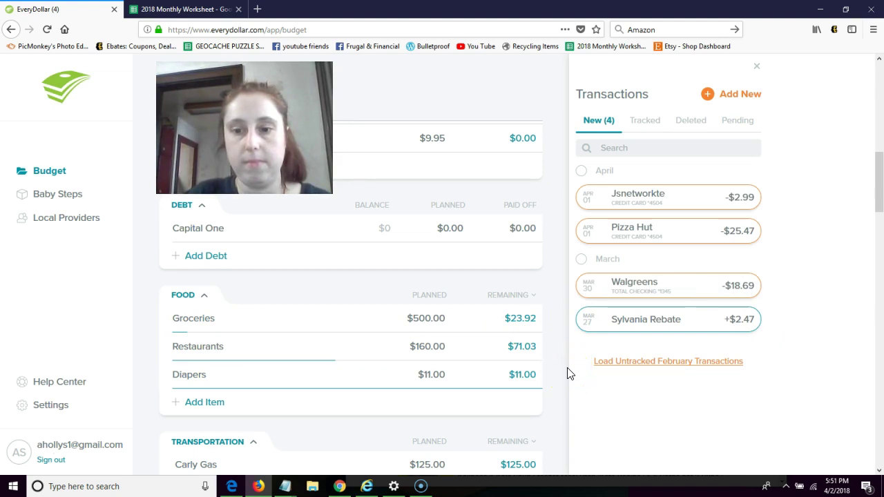
{"action": "mouse_move", "coordinate": [665, 300]}
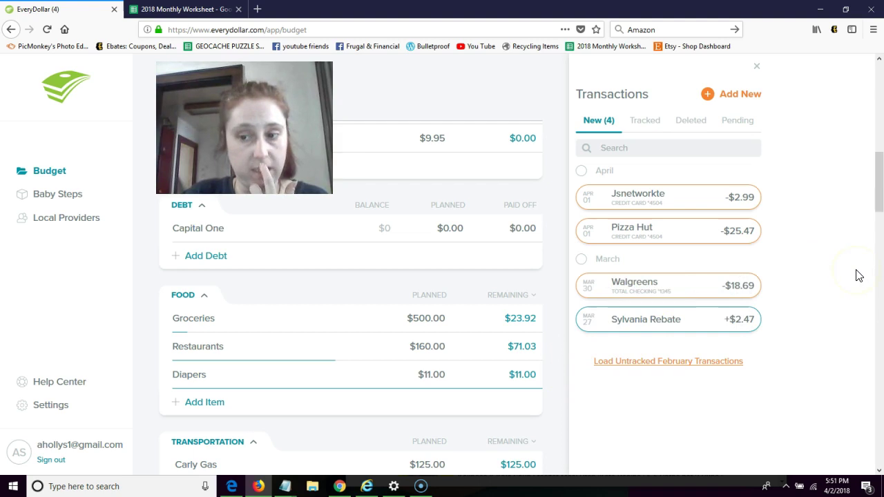
{"action": "left_click", "coordinate": [877, 198]}
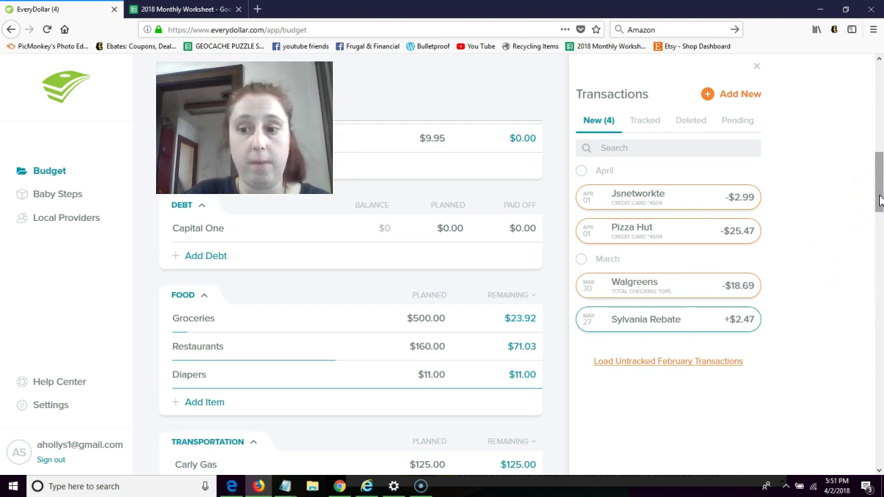
{"action": "left_click", "coordinate": [830, 267]}
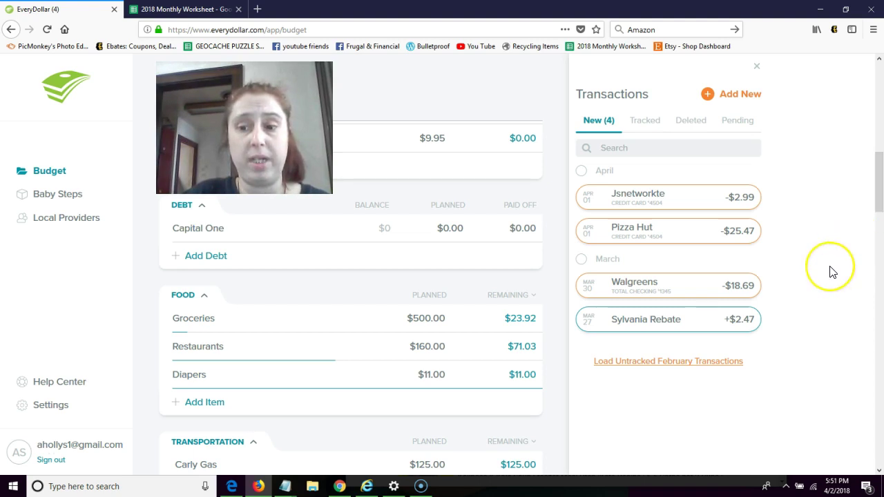
{"action": "left_click", "coordinate": [667, 294]}
{"action": "left_click_drag", "start_coordinate": [667, 294], "coordinate": [393, 324]}
{"action": "left_click", "coordinate": [606, 311]}
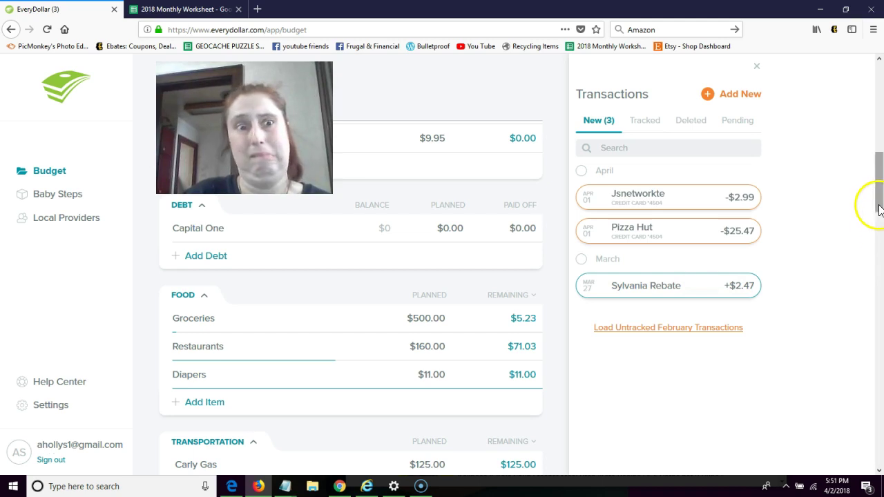
Assign the March 27 Sylvania Rebate of $2.47 to the Side Hustle income line
{"action": "left_click_drag", "start_coordinate": [879, 210], "coordinate": [879, 97]}
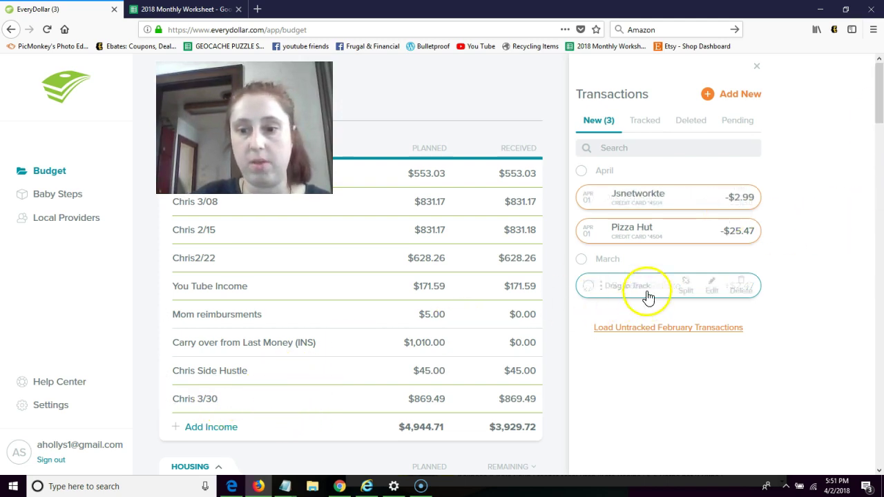
{"action": "left_click_drag", "start_coordinate": [532, 340], "coordinate": [359, 377]}
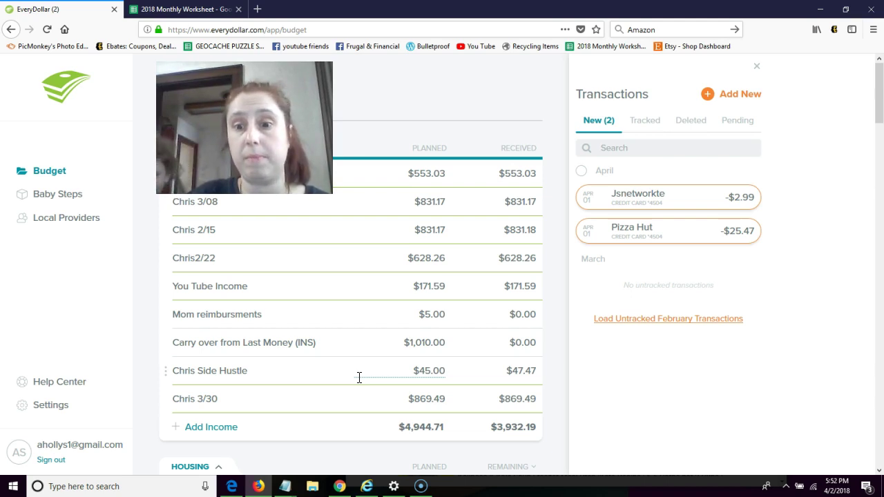
{"action": "left_click", "coordinate": [356, 386]}
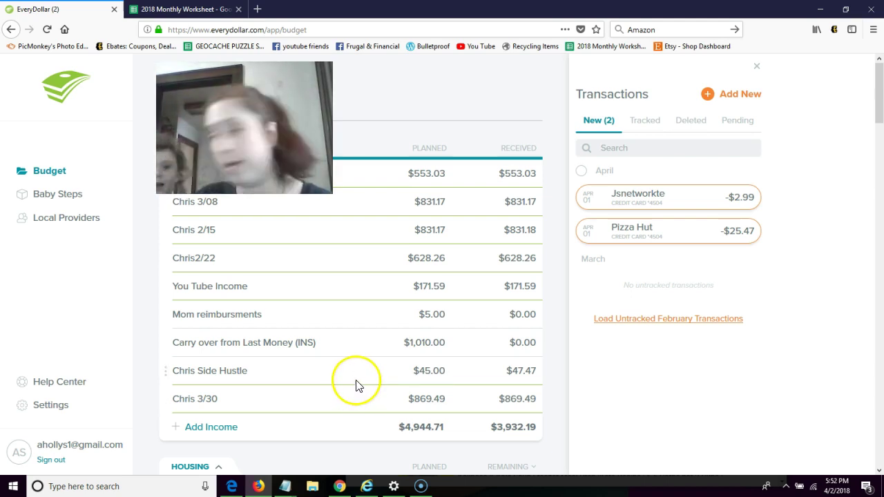
{"action": "left_click_drag", "start_coordinate": [310, 76], "coordinate": [314, 113]}
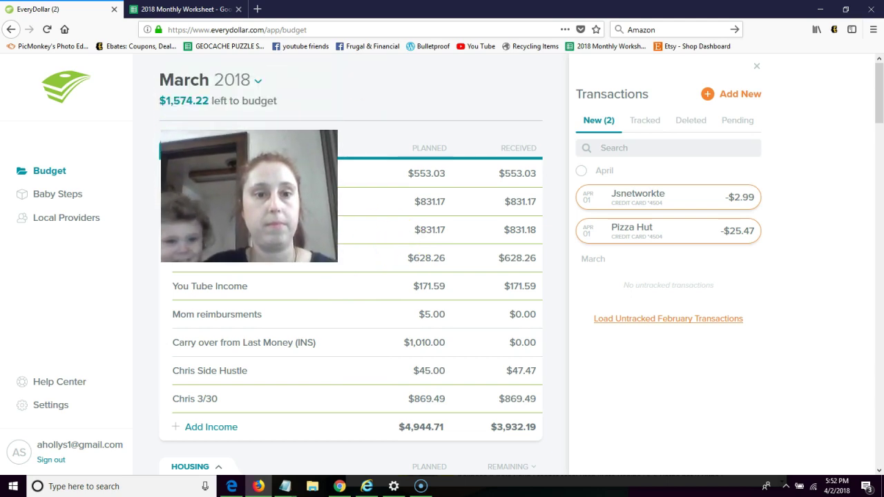
Switch the displayed monthly budget to April 2018
{"action": "left_click", "coordinate": [257, 82]}
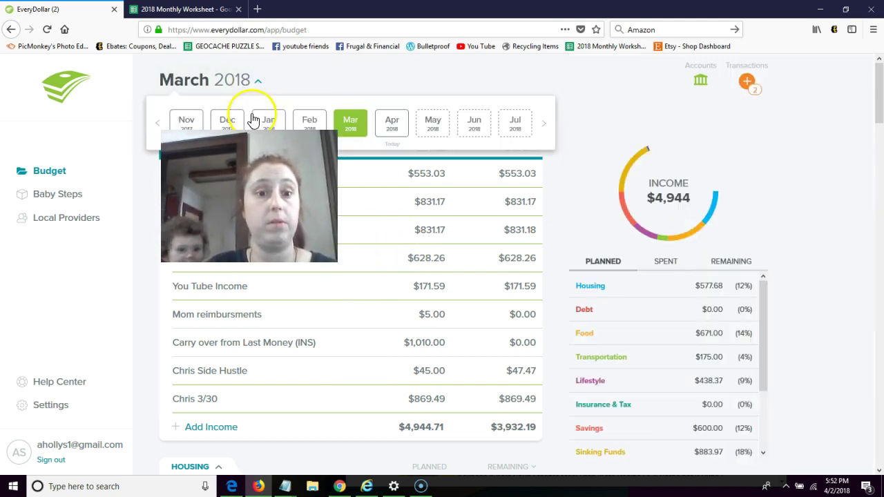
{"action": "left_click", "coordinate": [394, 123]}
{"action": "left_click", "coordinate": [603, 81]}
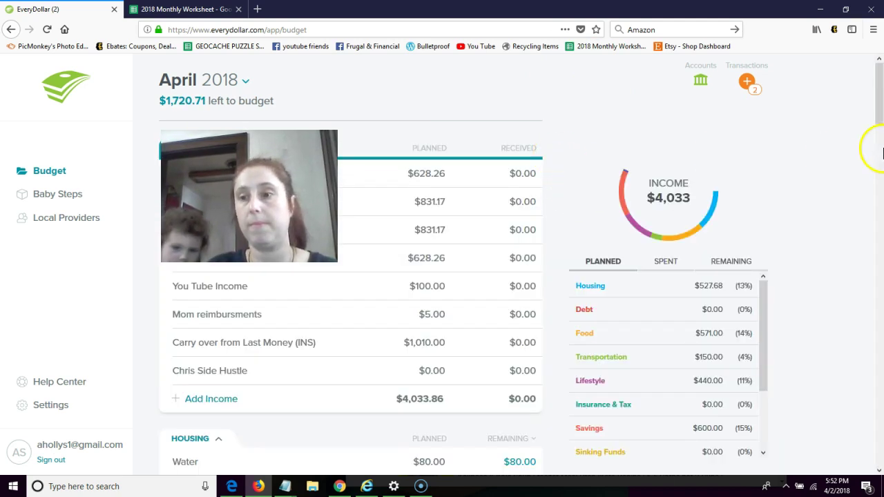
Open the new transactions list and delete the April 1 Jsnetworkte transaction of $2.99
{"action": "left_click", "coordinate": [744, 83]}
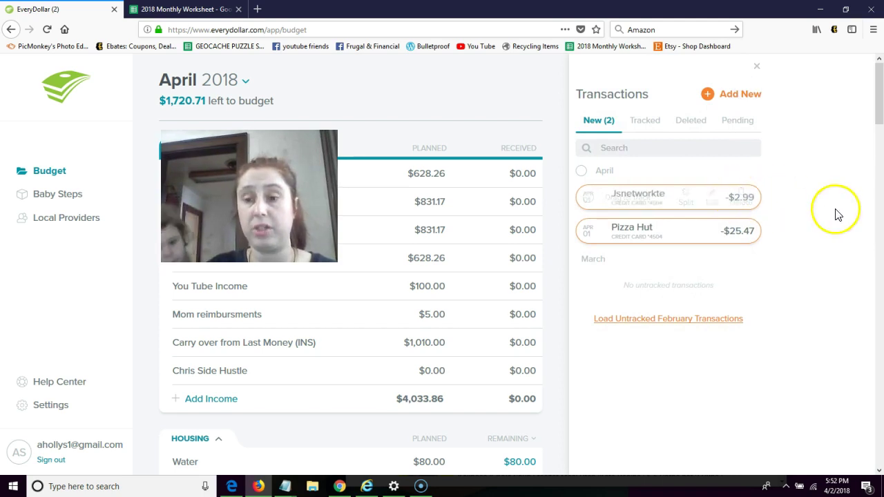
{"action": "left_click", "coordinate": [770, 203]}
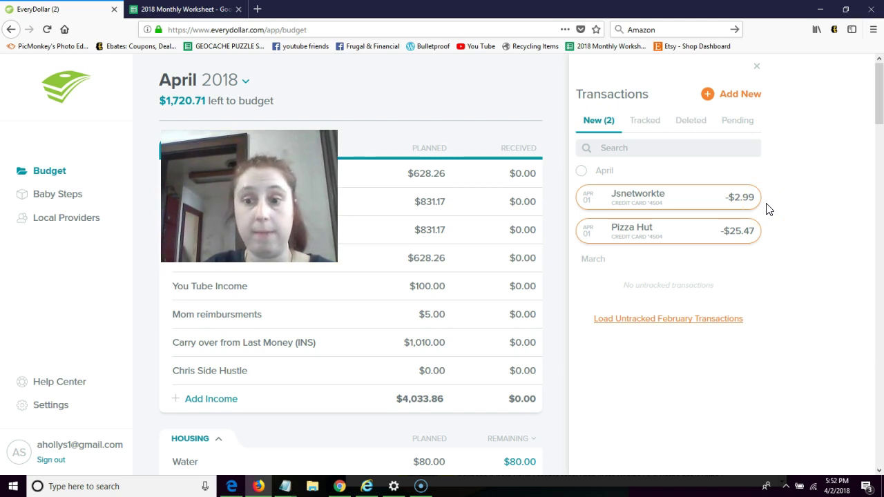
{"action": "mouse_move", "coordinate": [746, 200]}
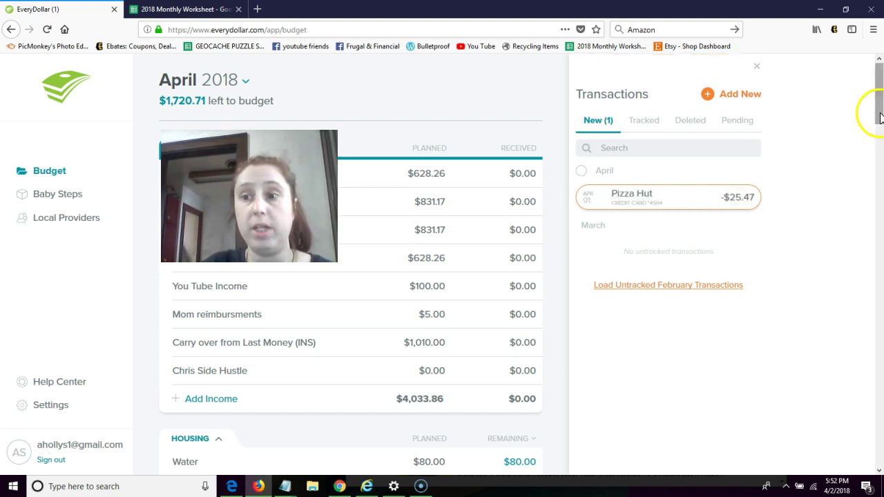
Assign the April 1 Pizza Hut transaction of $25.47 to the Restaurants line in the April budget
{"action": "left_click_drag", "start_coordinate": [879, 117], "coordinate": [879, 244]}
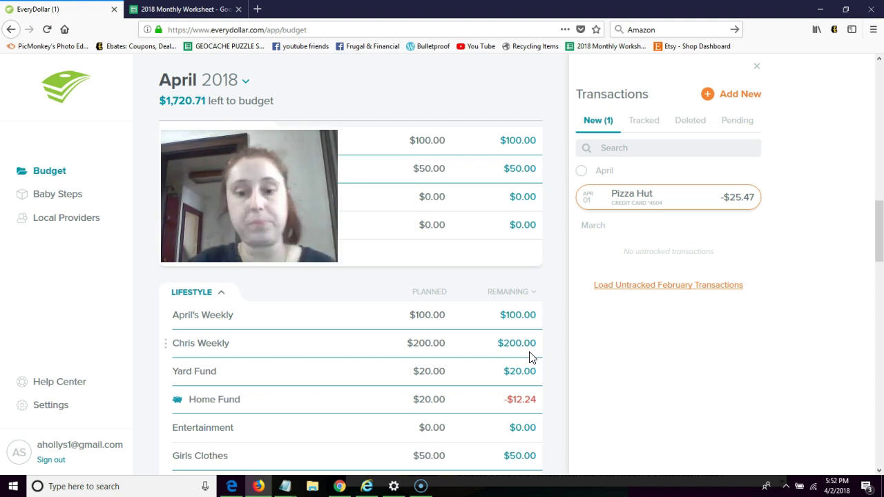
{"action": "left_click", "coordinate": [573, 345]}
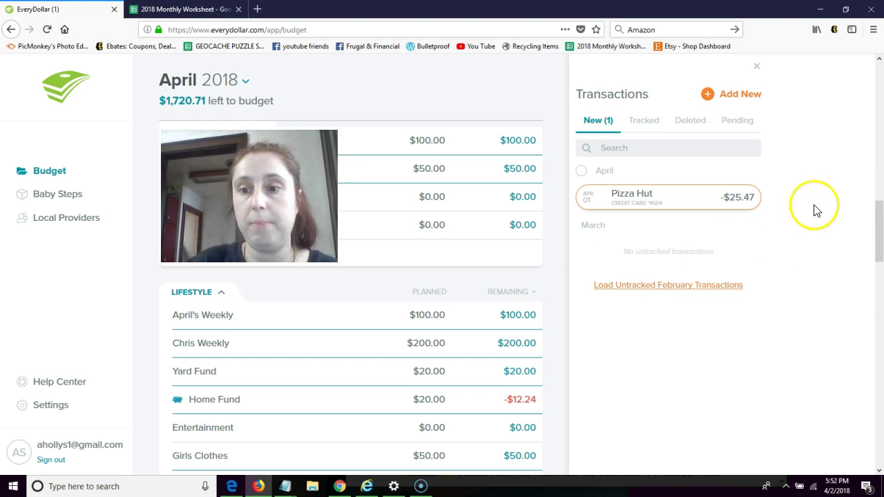
{"action": "left_click_drag", "start_coordinate": [881, 241], "coordinate": [881, 197]}
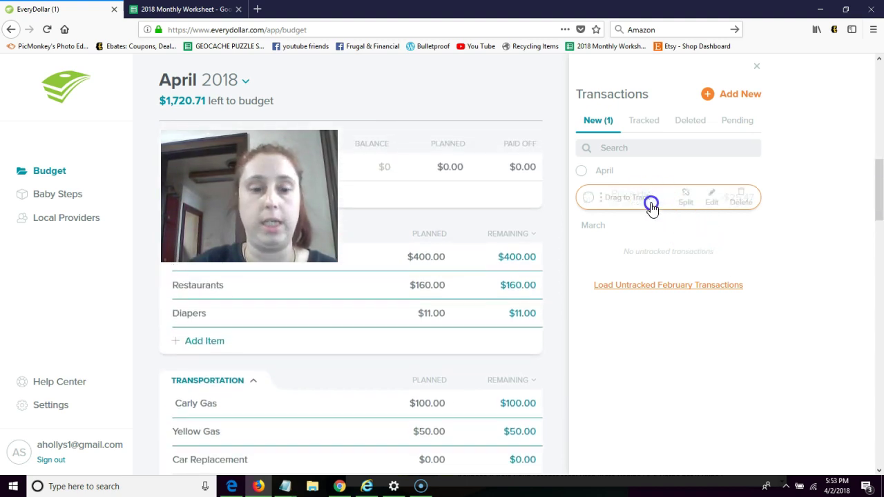
{"action": "left_click_drag", "start_coordinate": [651, 203], "coordinate": [436, 294]}
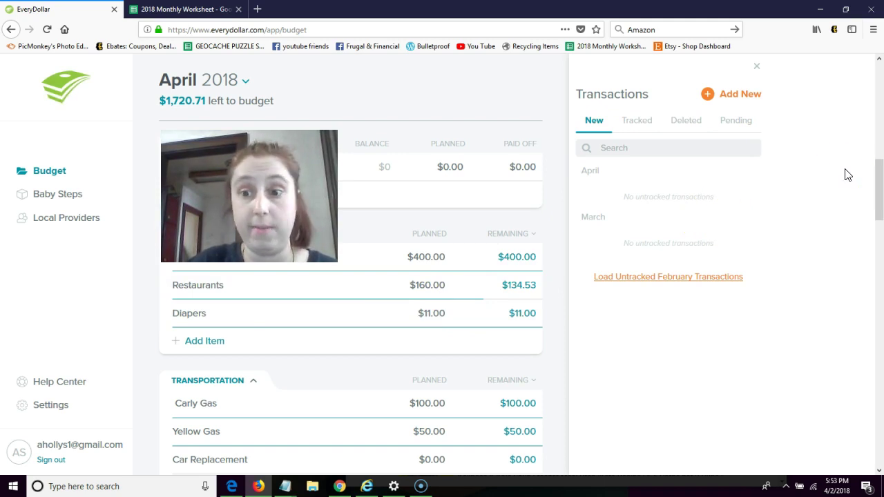
Switch to the 2018 Monthly Worksheet in Google Sheets and review the 4/6/2018 payments from the paycheck amount through Dominion, including Dominion's 4/27/2018 payment
{"action": "left_click", "coordinate": [183, 9]}
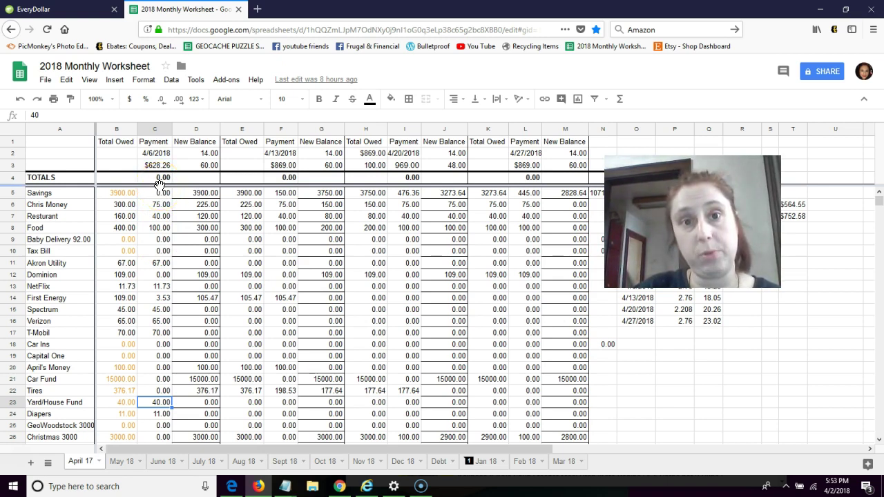
{"action": "left_click", "coordinate": [157, 167]}
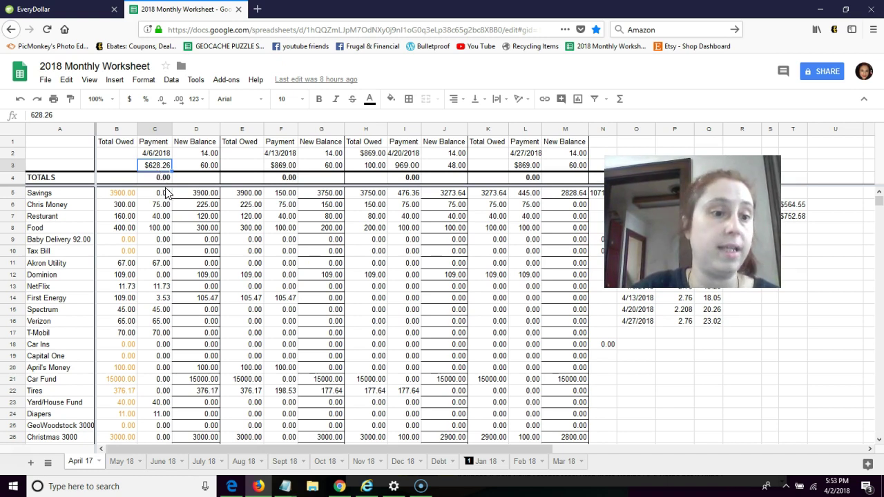
{"action": "left_click", "coordinate": [160, 195]}
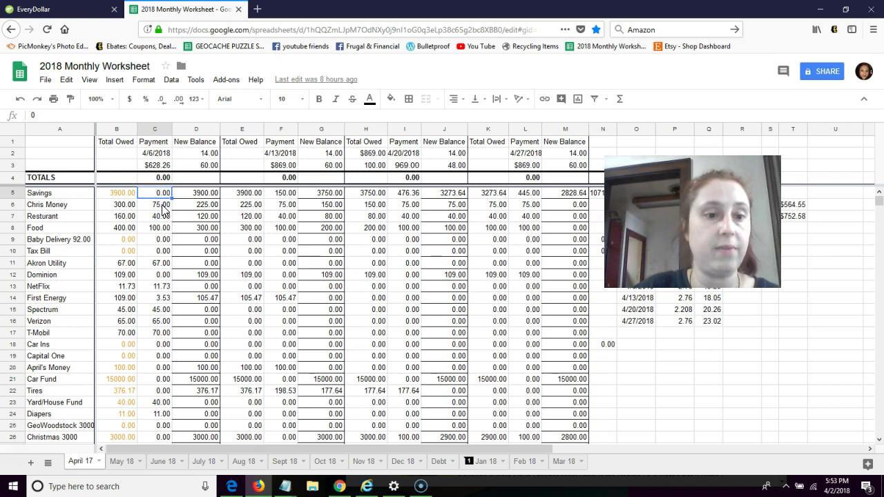
{"action": "left_click", "coordinate": [163, 207]}
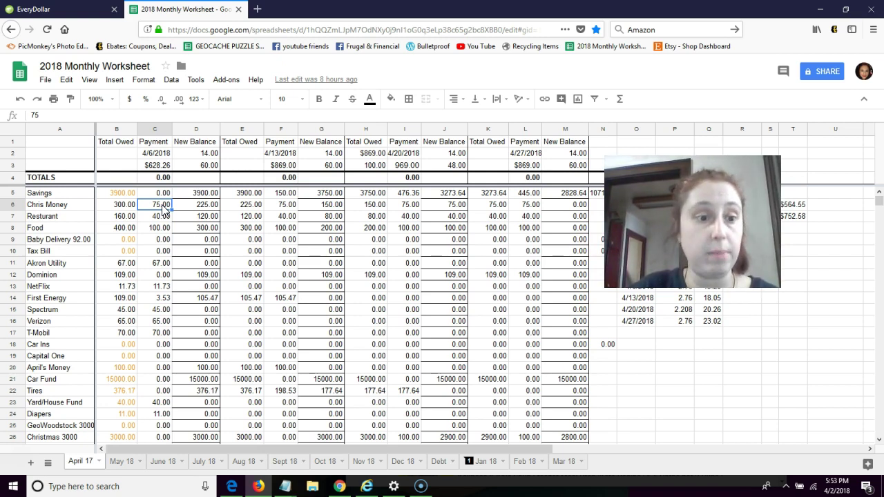
{"action": "key", "text": "Down"}
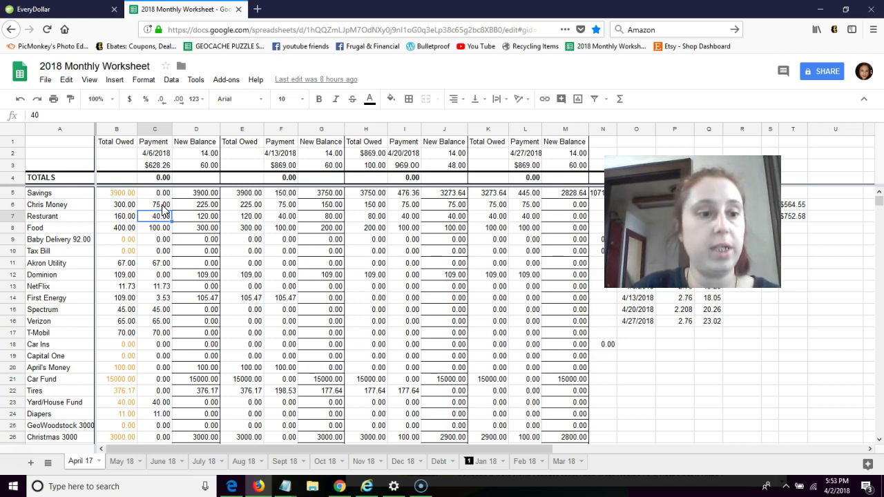
{"action": "key", "text": "Down"}
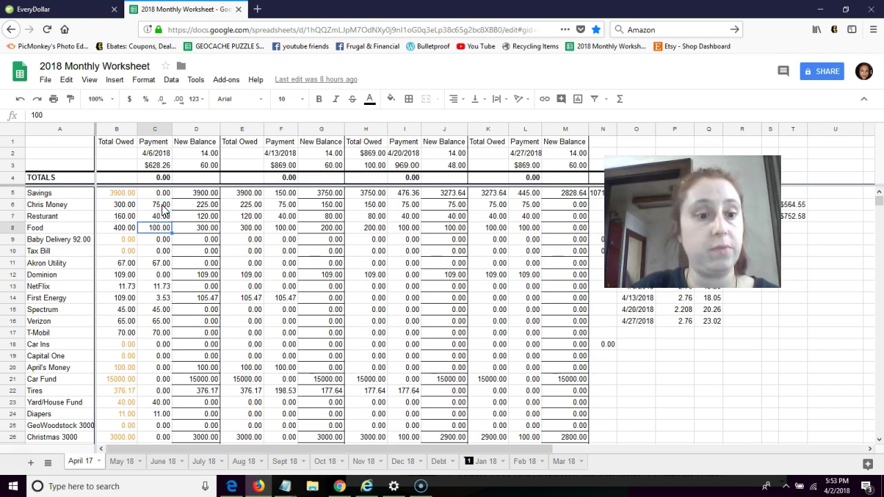
{"action": "key", "text": "Down"}
{"action": "key", "text": "Down"}
{"action": "key", "text": "Down"}
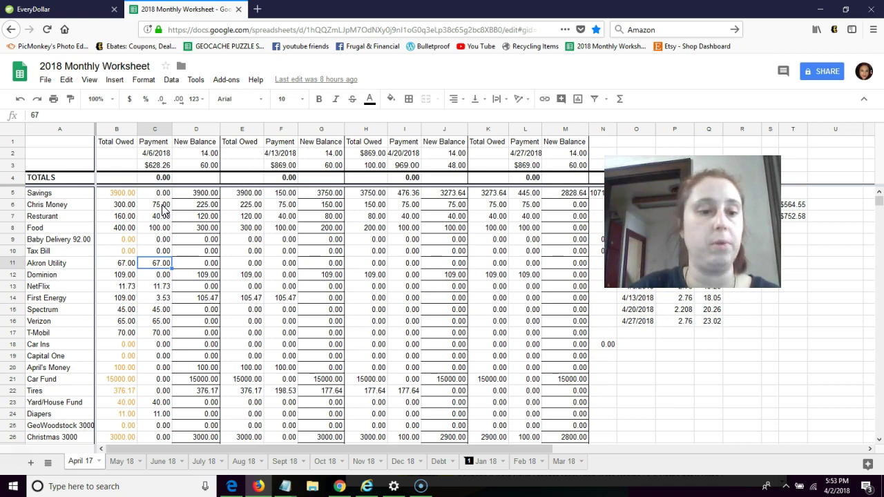
{"action": "key", "text": "Down"}
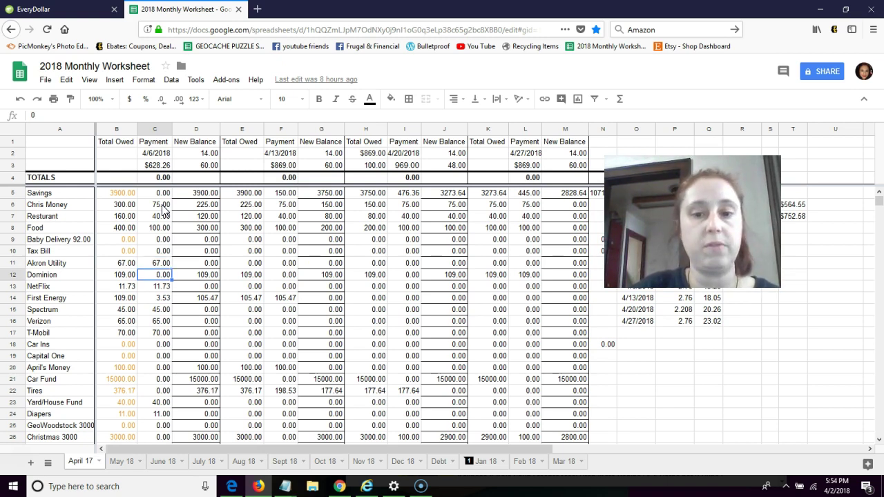
{"action": "left_click", "coordinate": [536, 276]}
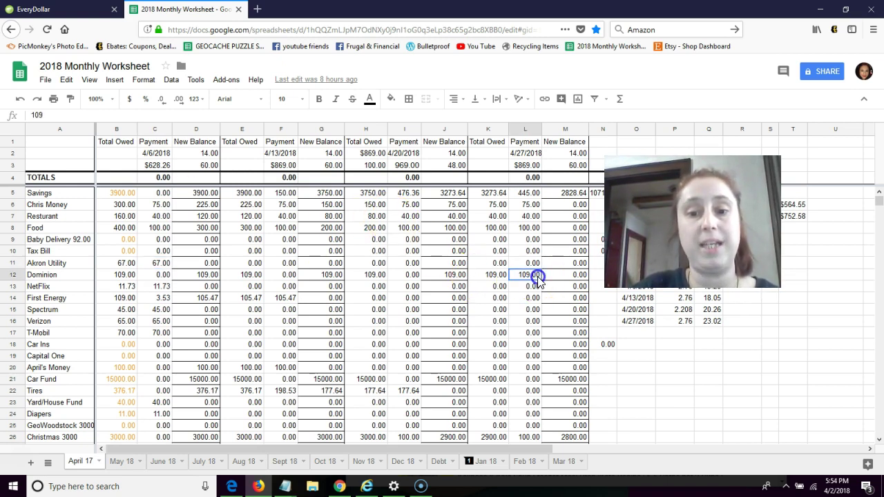
Review the 4/6/2018 payments from NetFlix through the Yard/House Fund in the April worksheet
{"action": "left_click", "coordinate": [158, 288]}
{"action": "key", "text": "Down"}
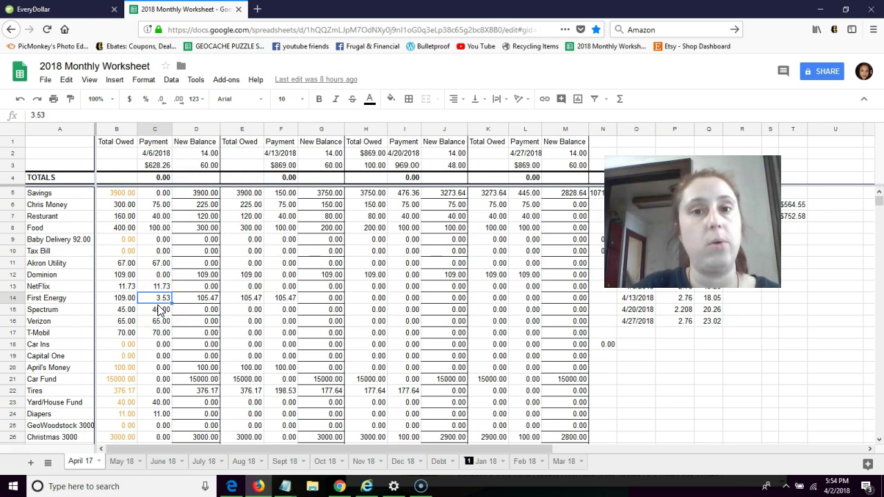
{"action": "left_click", "coordinate": [159, 310]}
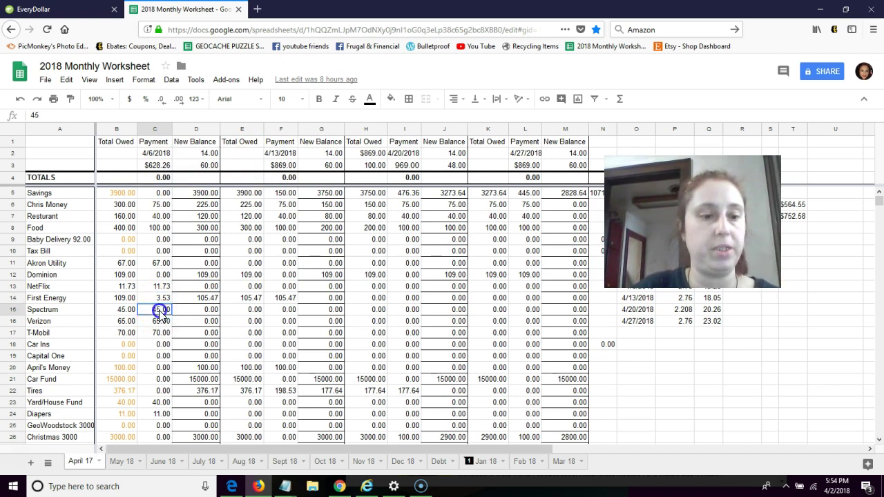
{"action": "key", "text": "Down"}
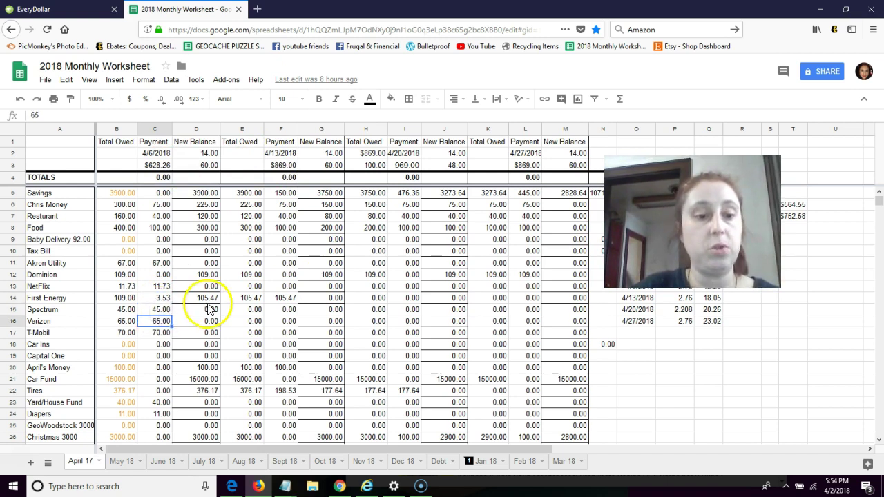
{"action": "key", "text": "Down"}
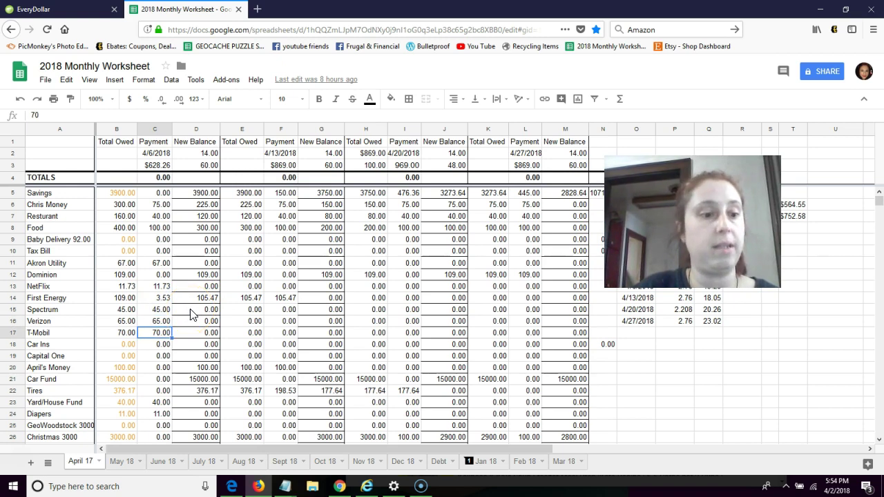
{"action": "key", "text": "Down"}
{"action": "key", "text": "Down"}
{"action": "key", "text": "Down"}
{"action": "key", "text": "Down"}
{"action": "key", "text": "Down"}
{"action": "key", "text": "Down"}
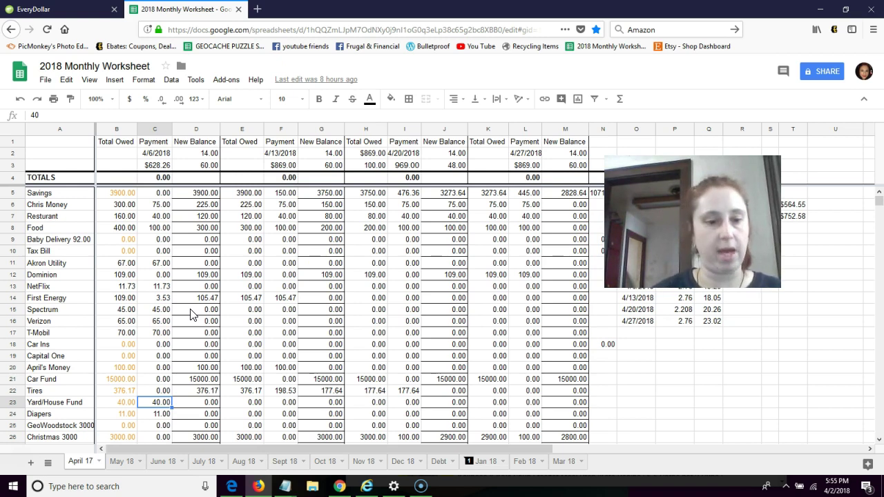
Review the remaining 4/6/2018 payments from Diapers through the end of the category list, returning to Thirty one
{"action": "left_click", "coordinate": [153, 424]}
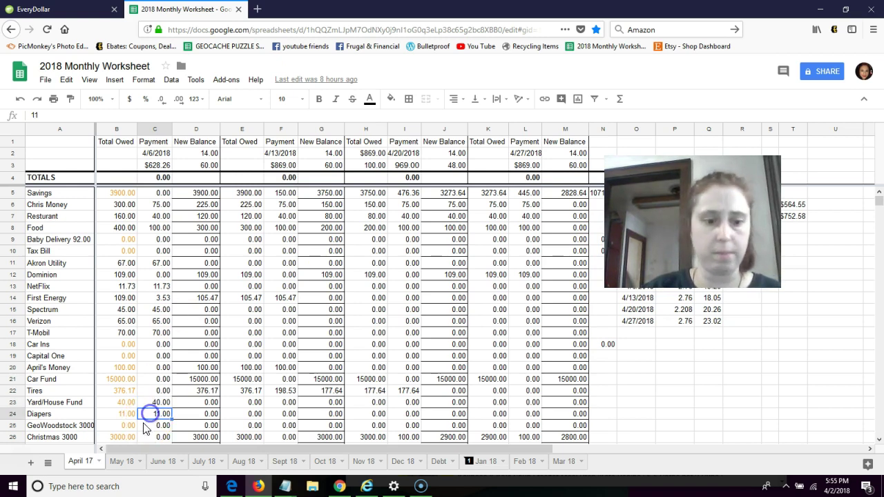
{"action": "key", "text": "Down"}
{"action": "key", "text": "Down"}
{"action": "key", "text": "Down"}
{"action": "key", "text": "Down"}
{"action": "key", "text": "Down"}
{"action": "key", "text": "Down"}
{"action": "key", "text": "Down"}
{"action": "key", "text": "Down"}
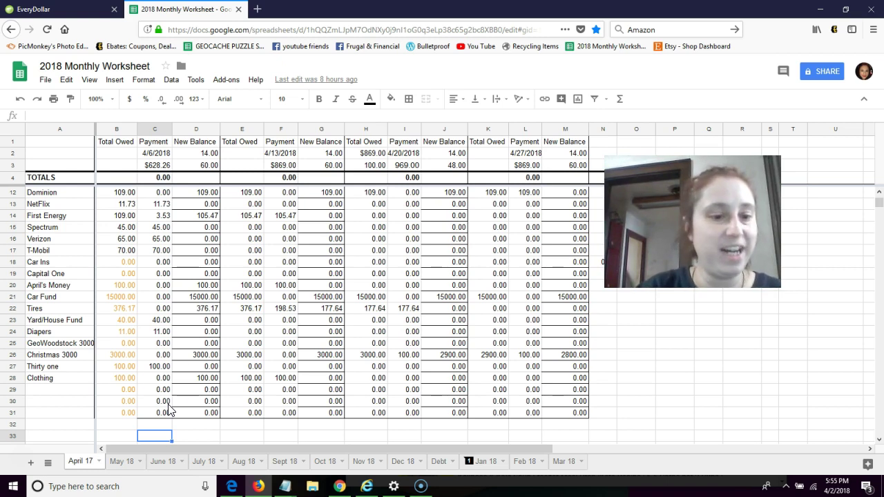
{"action": "left_click", "coordinate": [166, 368]}
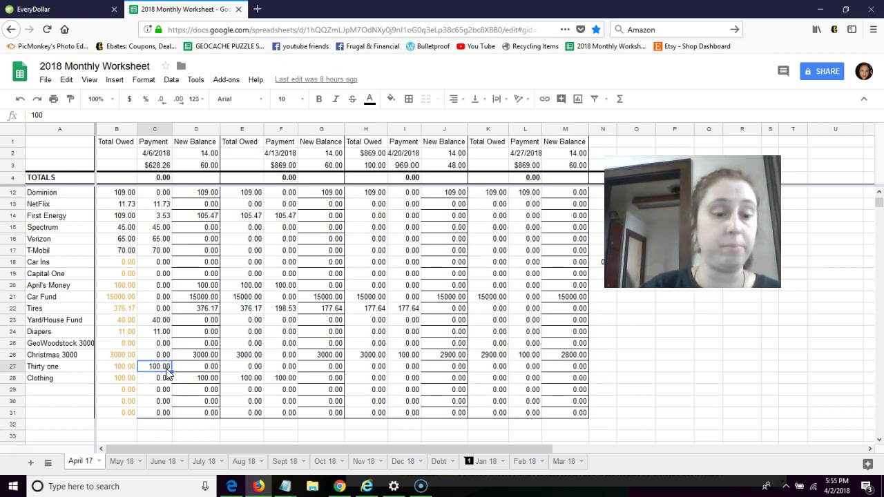